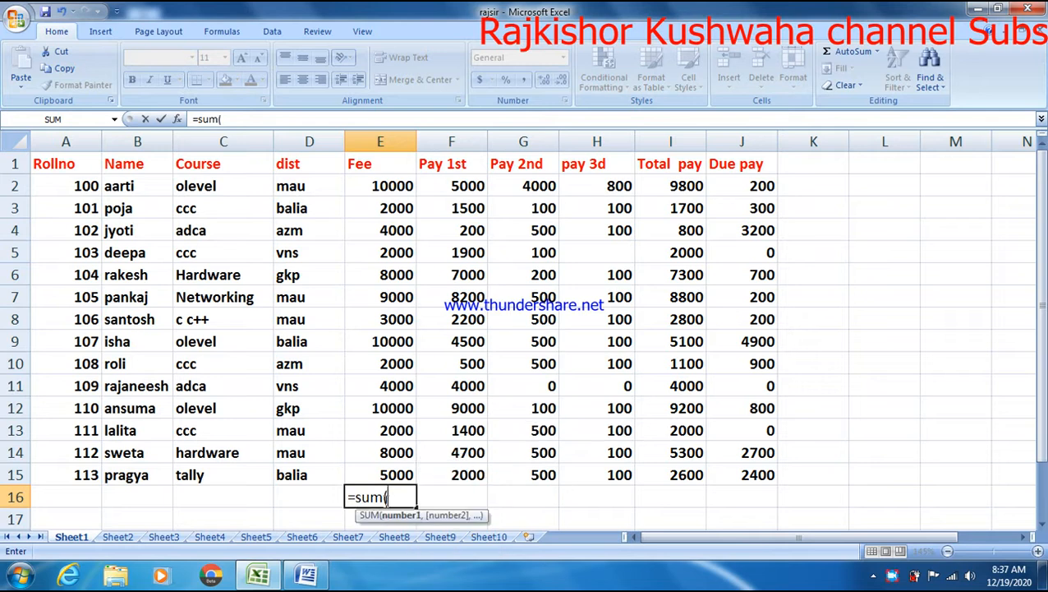
Step: Total the Fee values E2:E15 in E16 and the Pay 1st values F2:F15 in F16 with SUM
drag(386, 180, 408, 475)
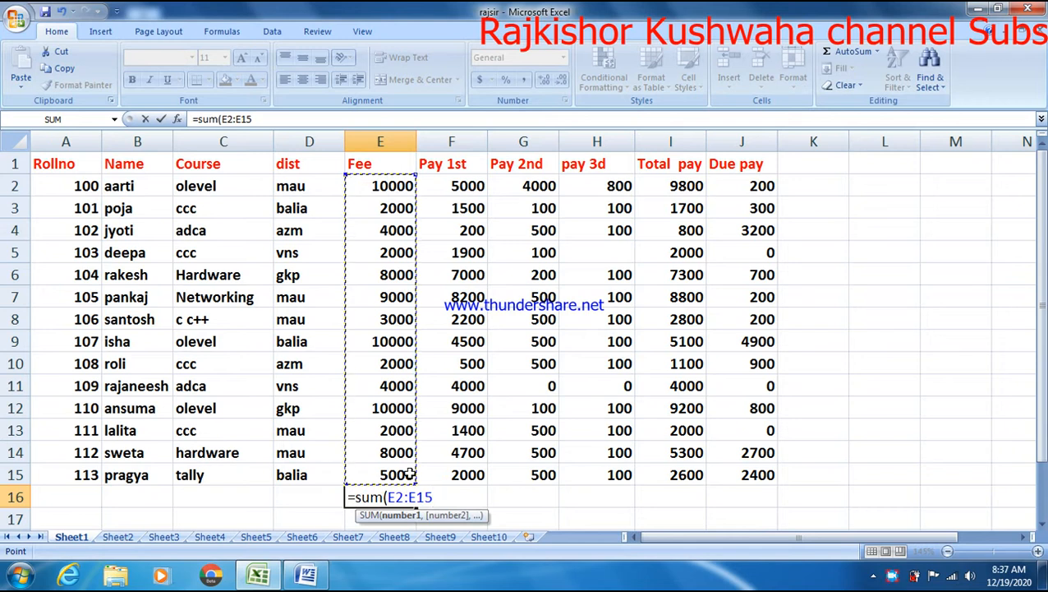
key(Return)
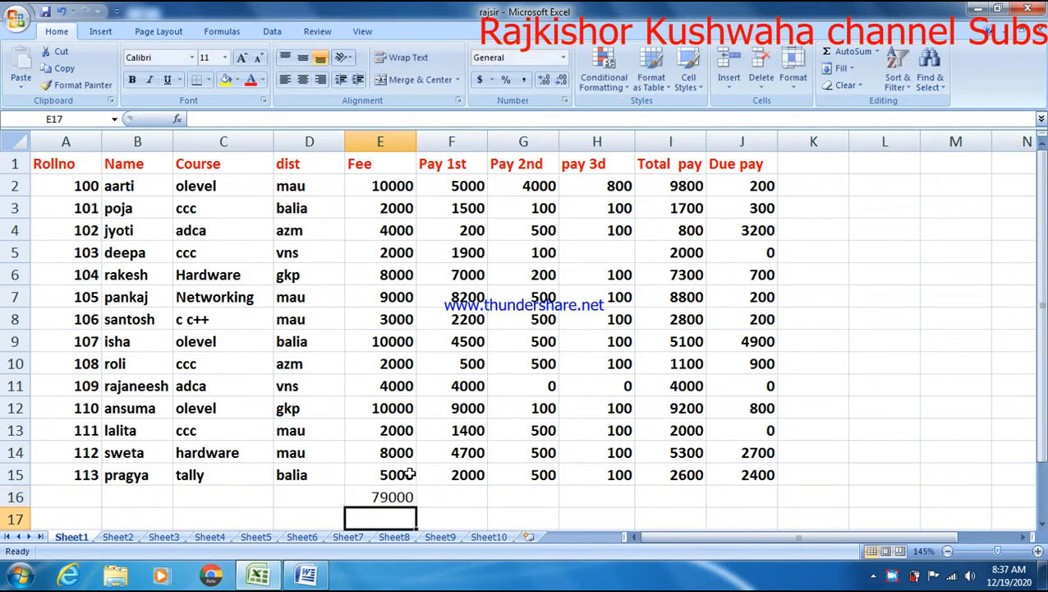
click(460, 498)
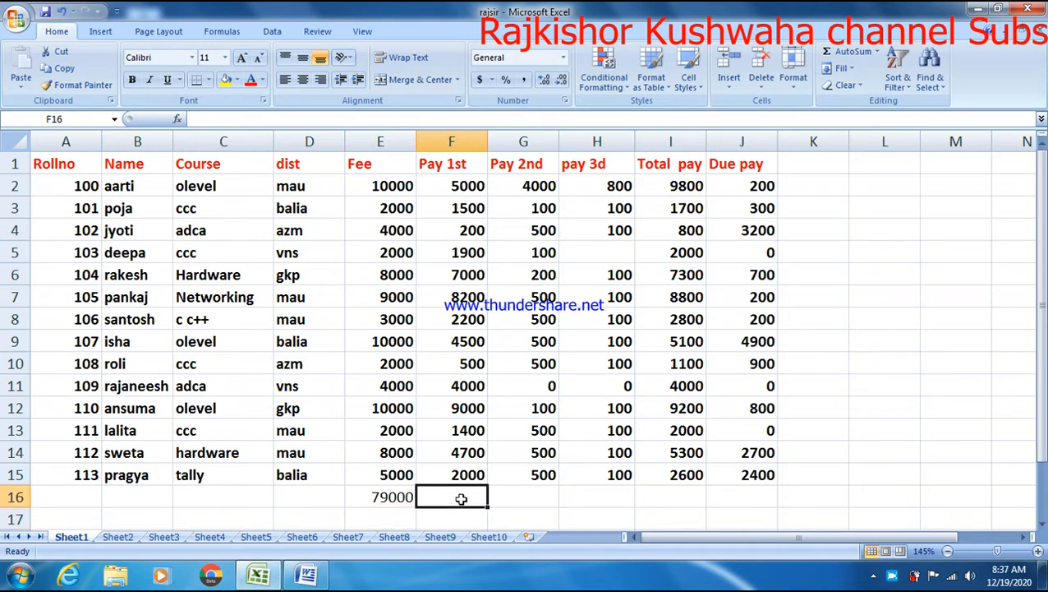
click(851, 52)
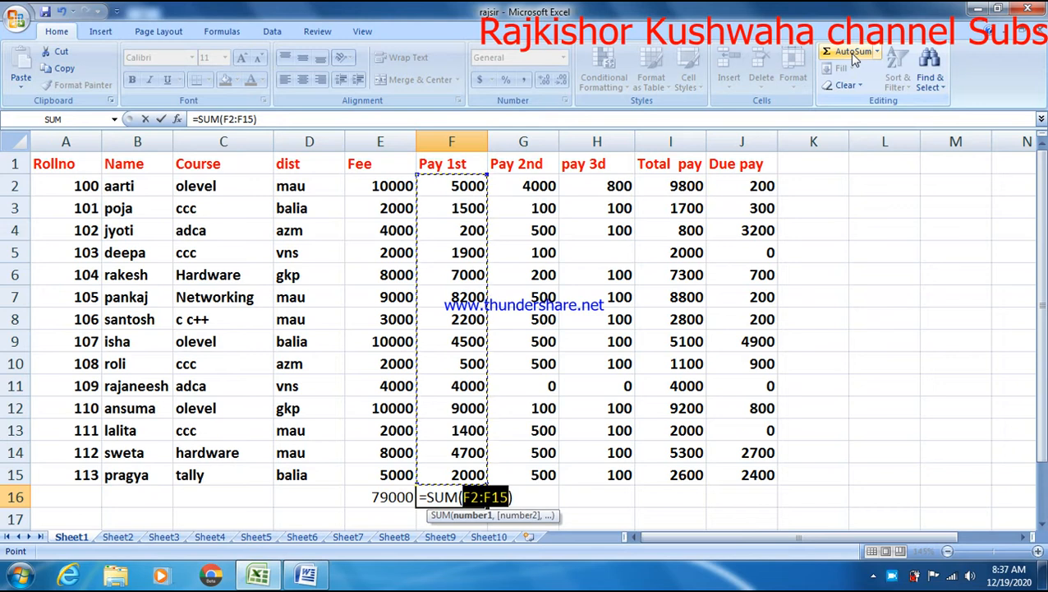
key(Return)
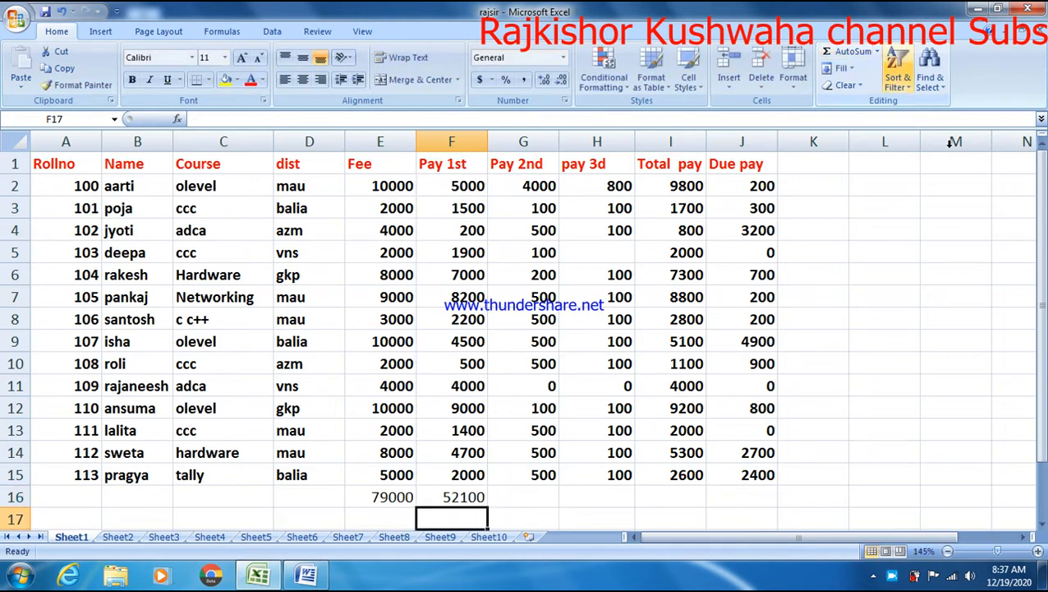
Step: Fill the Fee total formula from E16 across row 16 through the Due pay column, up to J16
drag(377, 497, 773, 511)
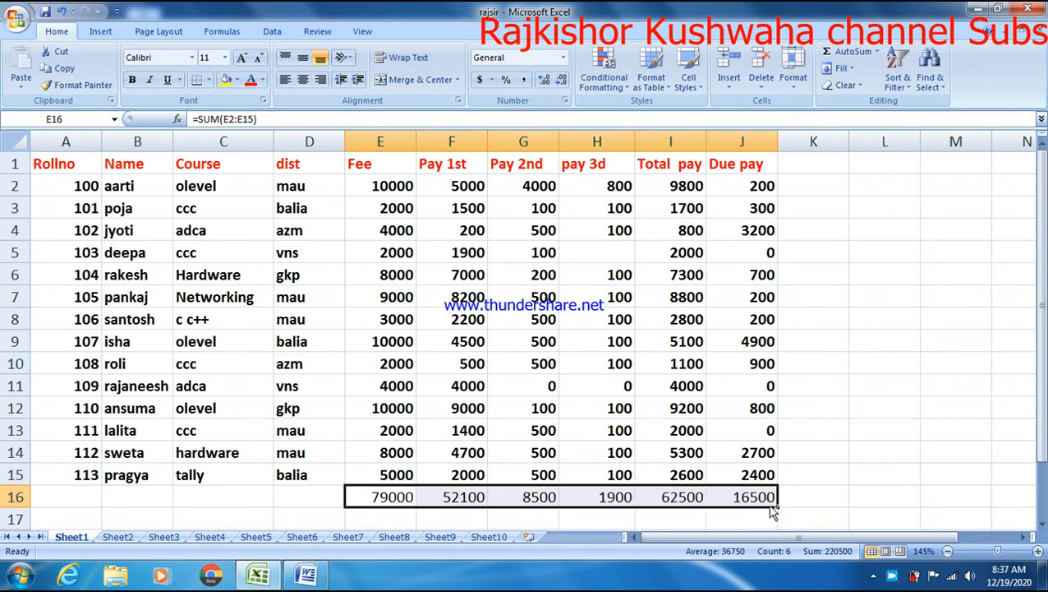
click(884, 388)
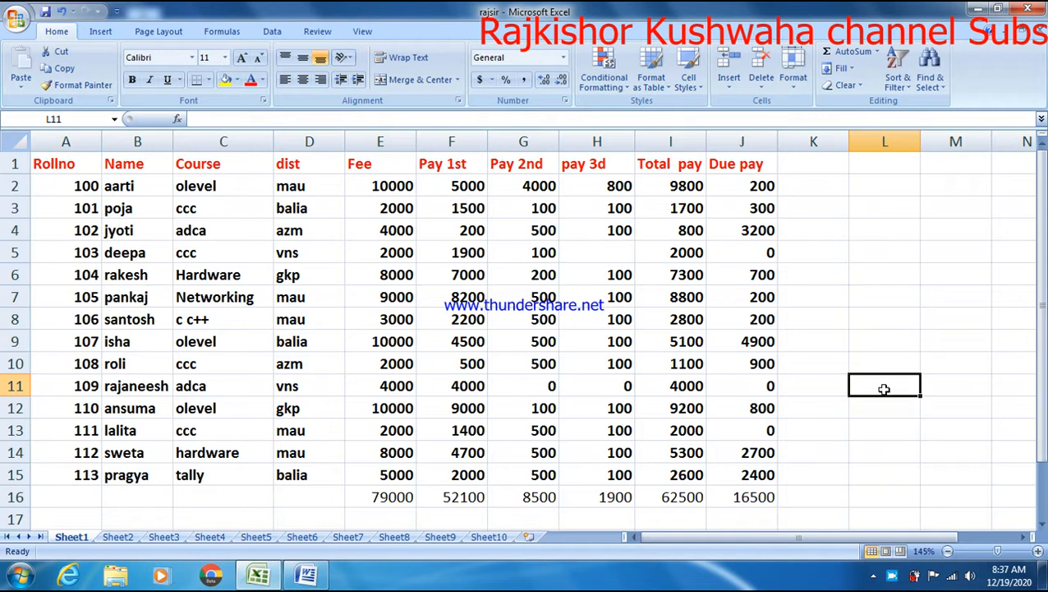
Step: In L5, enter a SUMIF formula adding the fees in E2:E15 where the dist in D2:D15 is "mau"
click(855, 253)
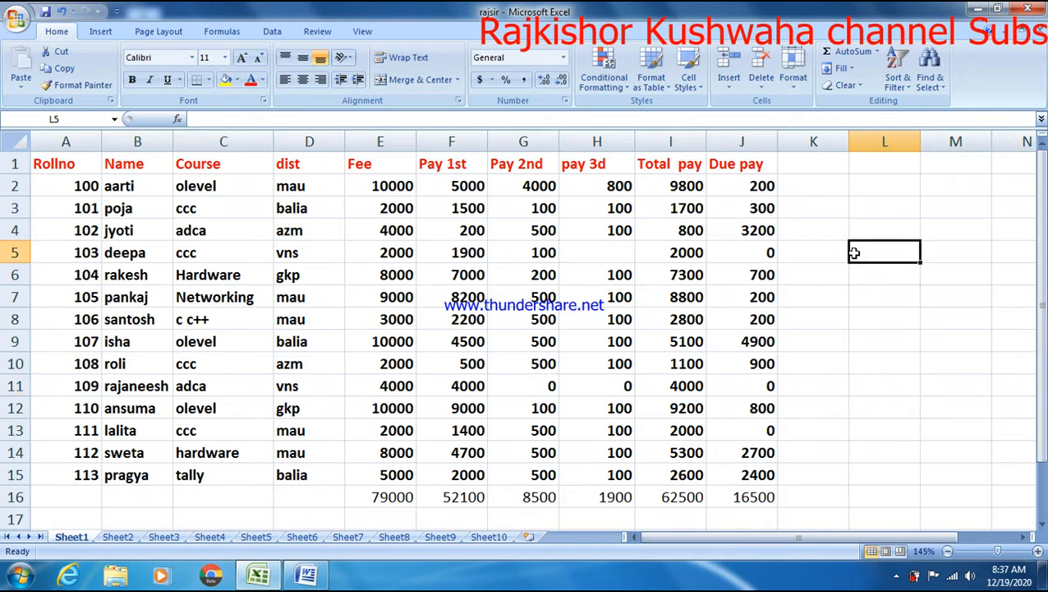
text(=)
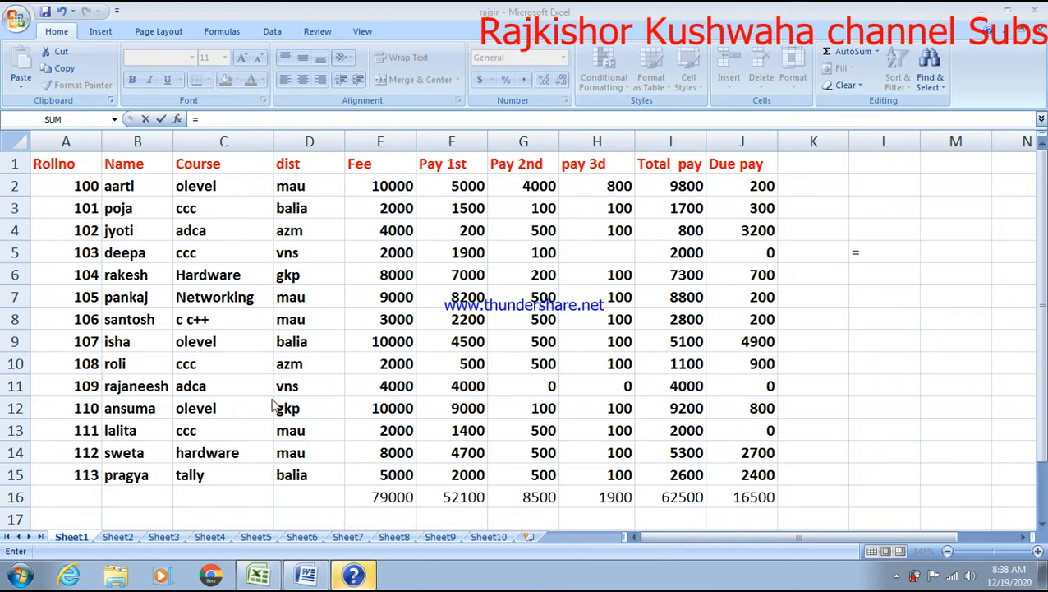
click(890, 253)
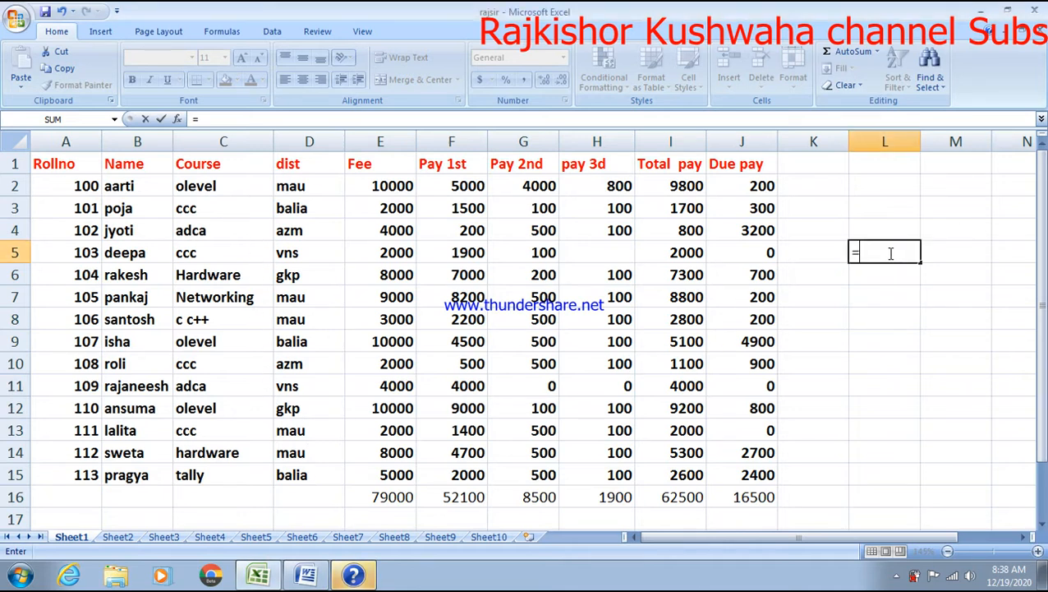
key(BackSpace)
text(=sum)
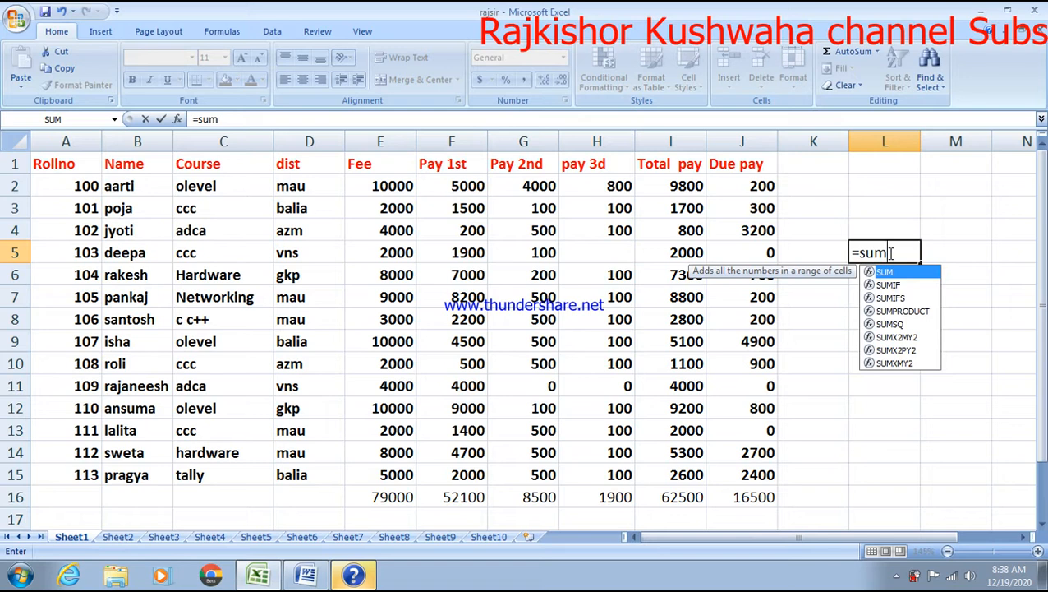
text(if()
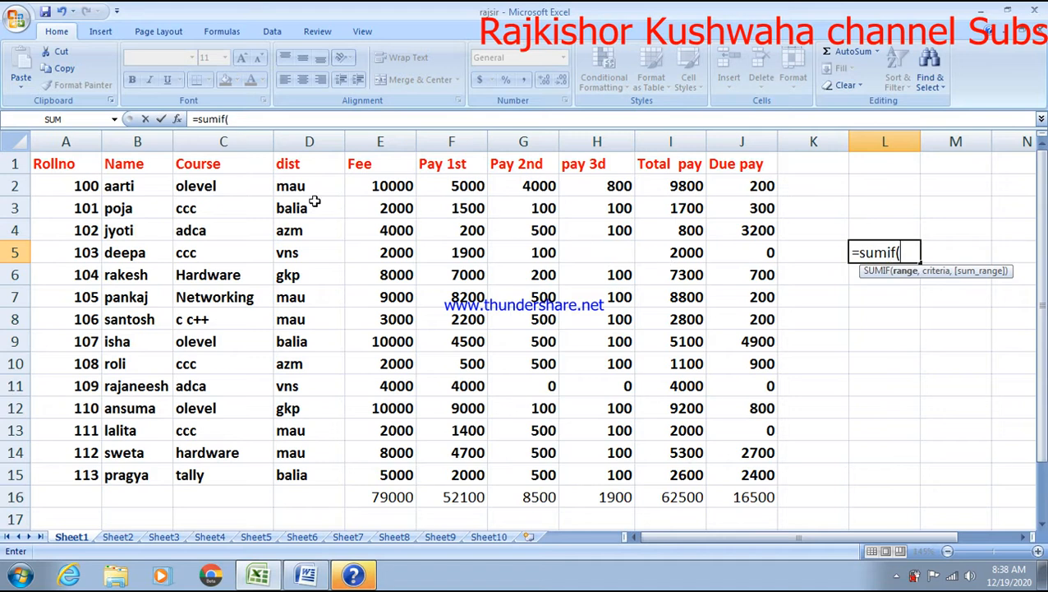
drag(299, 187, 278, 478)
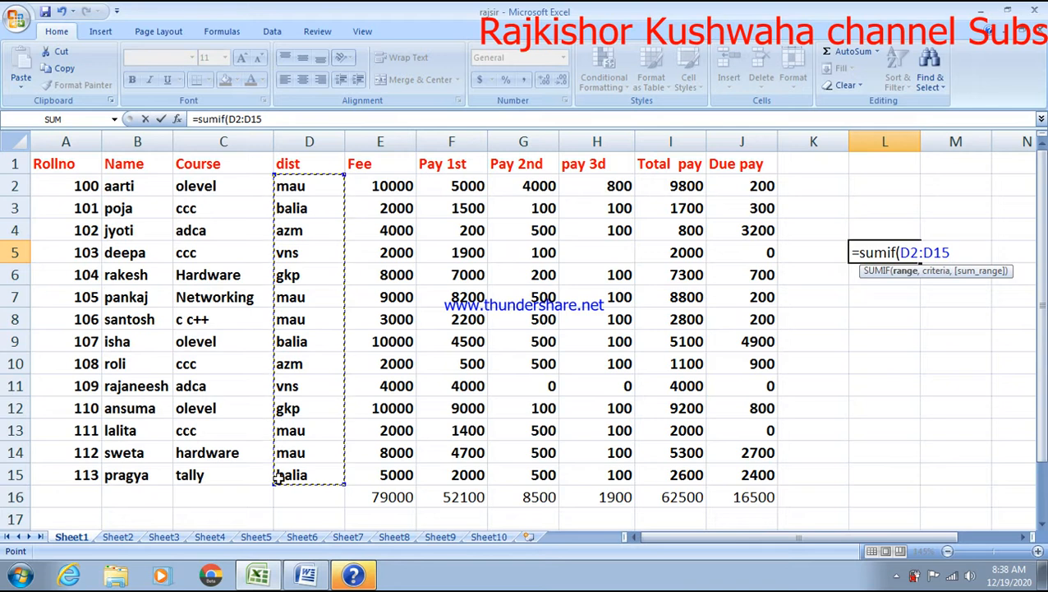
text(,")
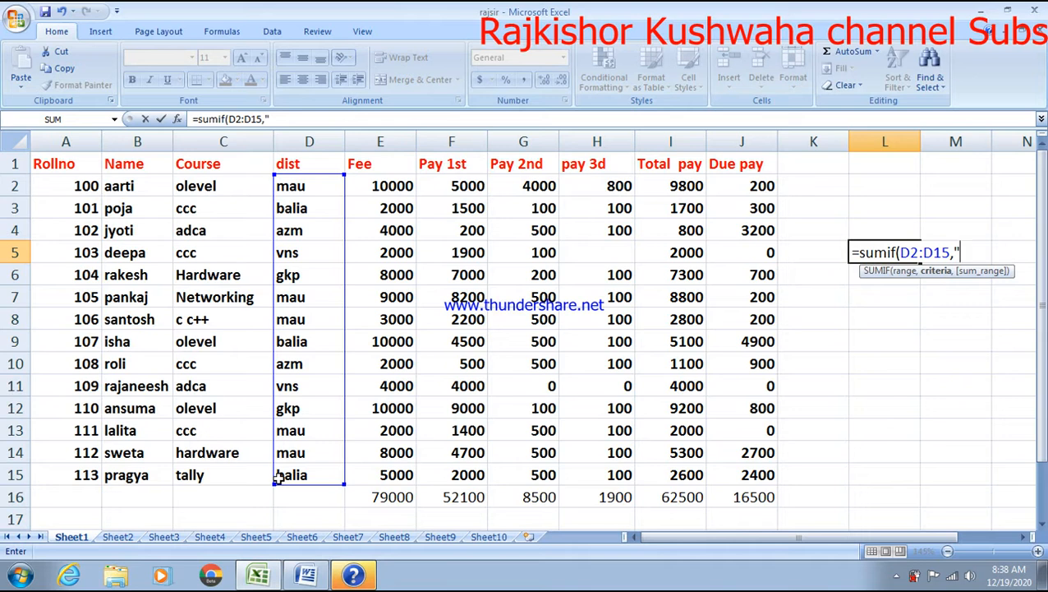
text(mau",)
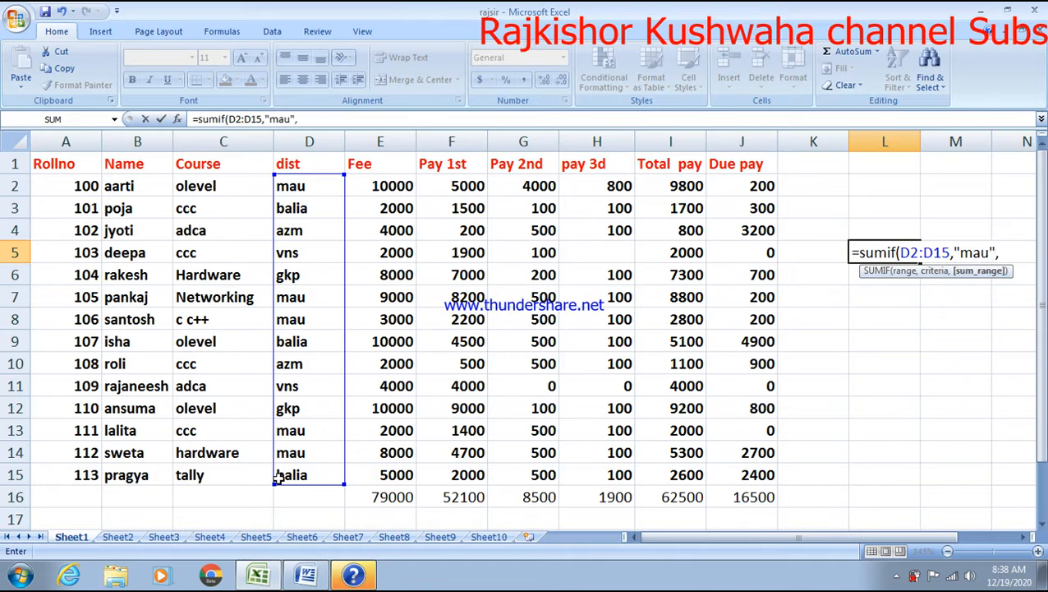
drag(372, 185, 416, 476)
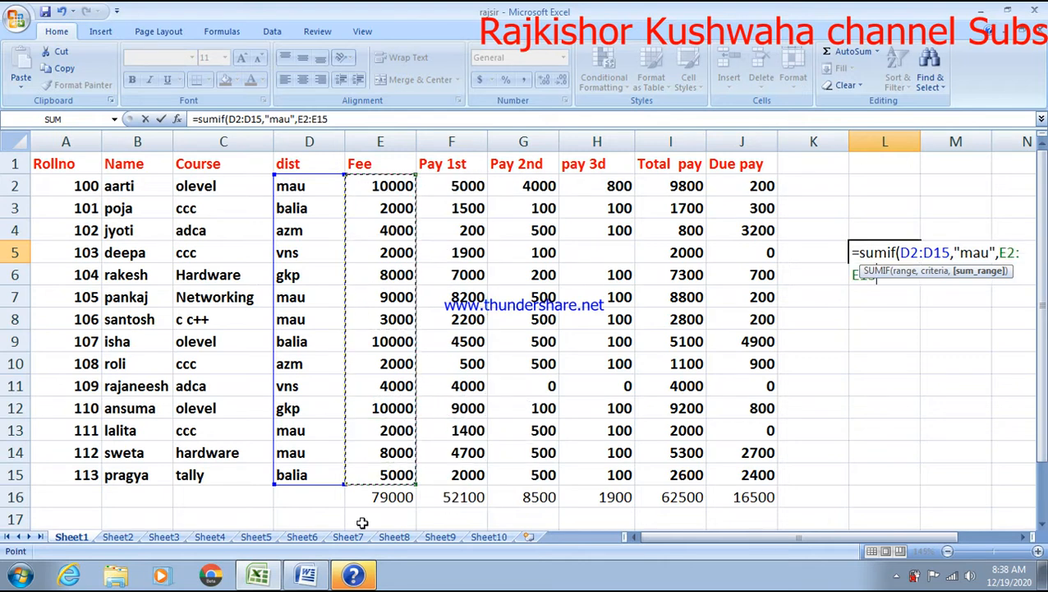
key(Return)
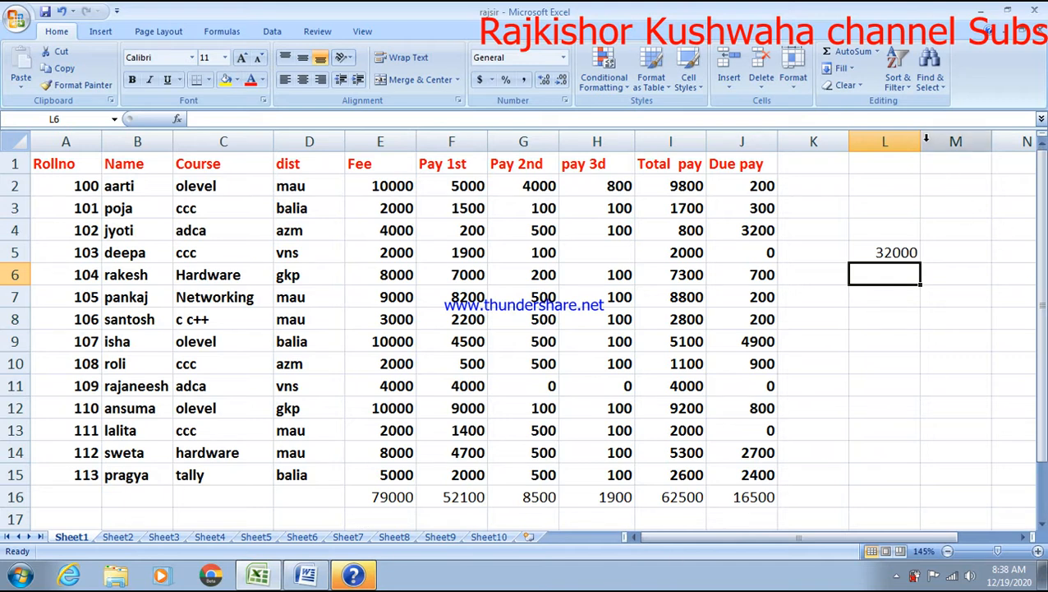
Step: Widen column L to about twice its width
drag(920, 141, 994, 146)
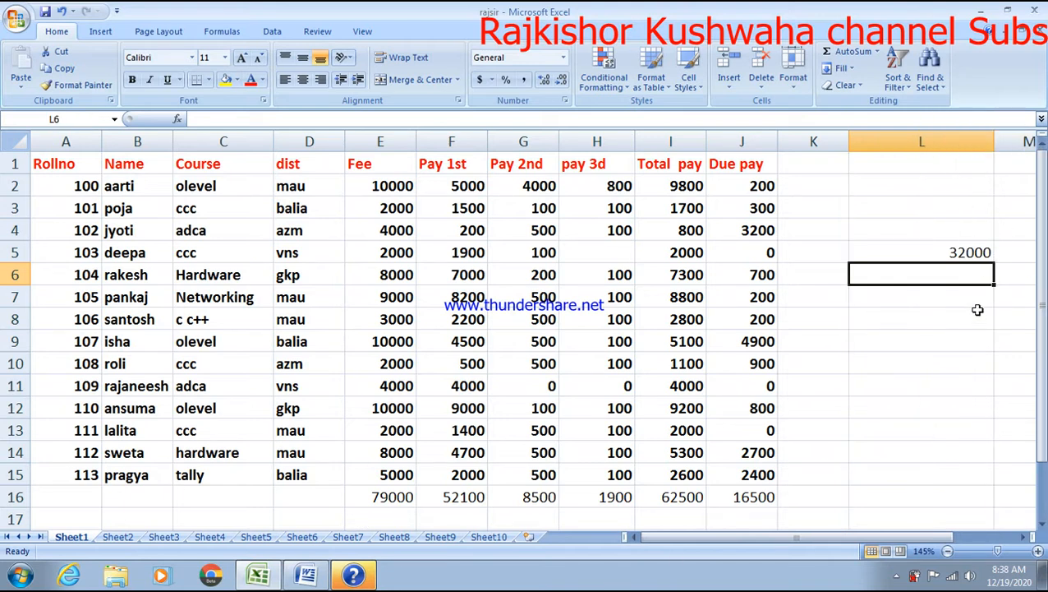
click(951, 333)
Step: Copy the SUMIF formula text from L5 and paste it into a new Notepad document
click(970, 253)
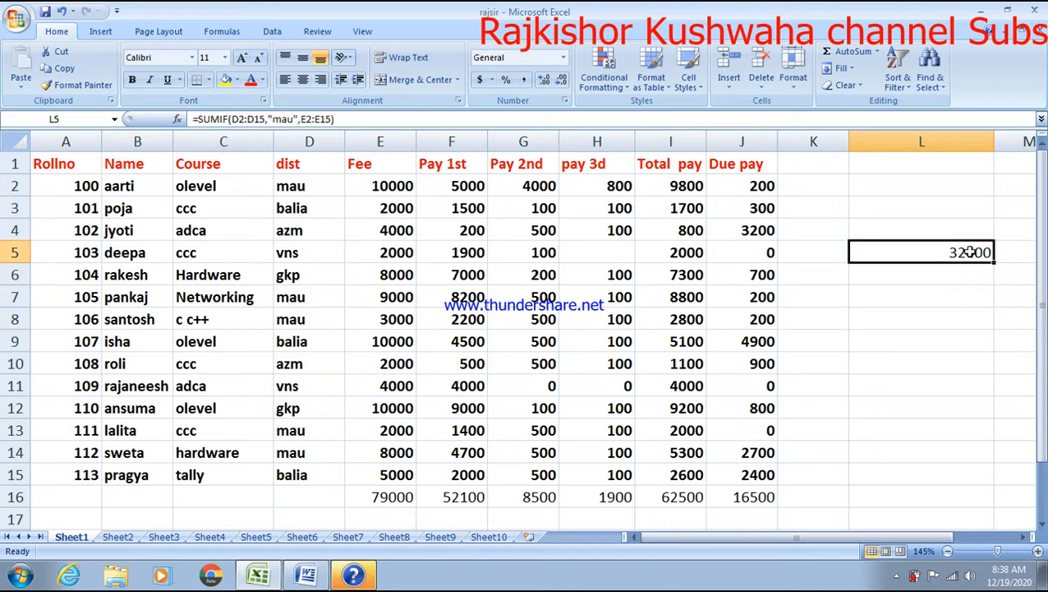
double_click(969, 252)
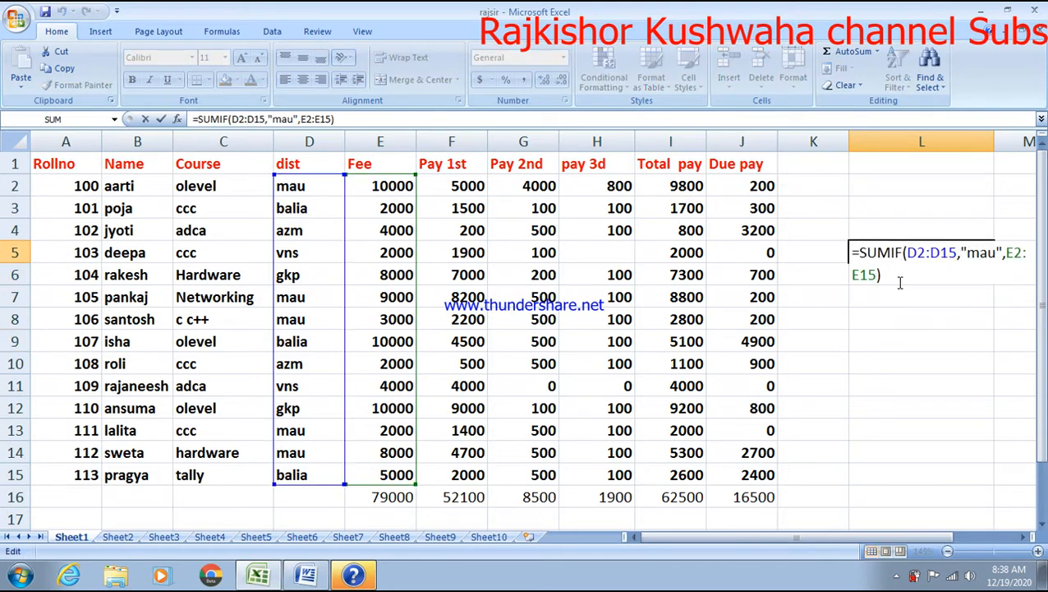
drag(899, 281, 843, 245)
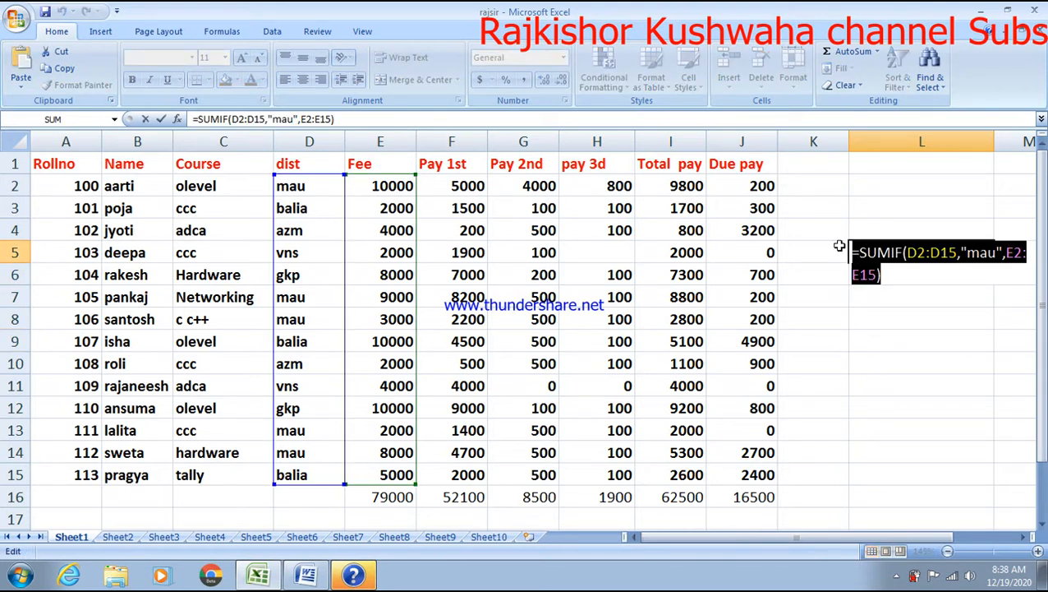
key(super+r)
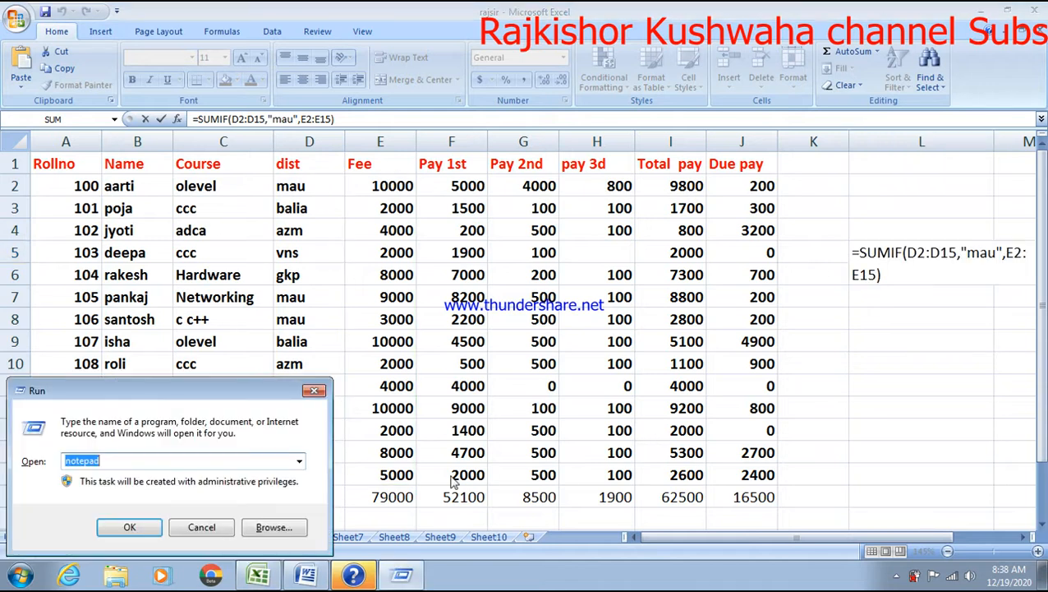
key(Return)
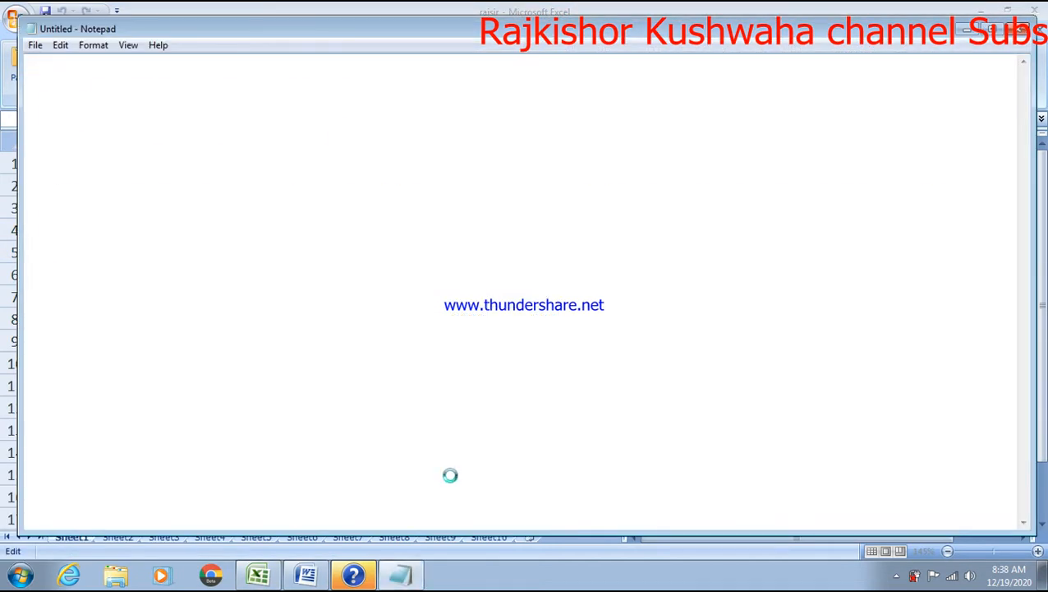
key(ctrl+v)
Step: Examine the parts of the pasted SUMIF formula: function name, criteria range, criterion and sum range
click(141, 135)
drag(141, 135, 274, 124)
click(197, 215)
drag(92, 230, 355, 222)
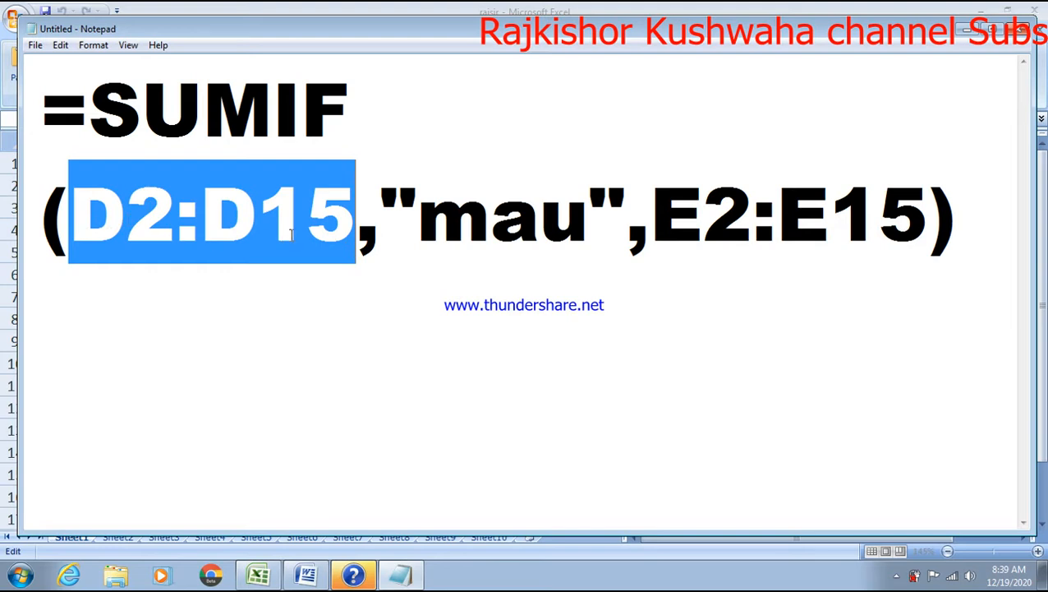
click(417, 218)
drag(380, 215, 907, 232)
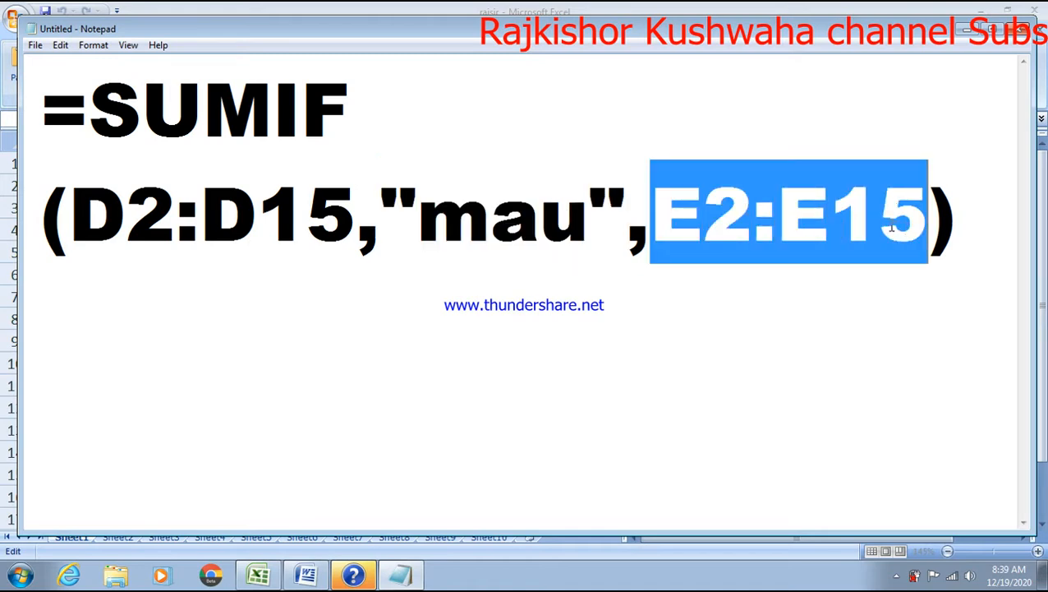
click(807, 320)
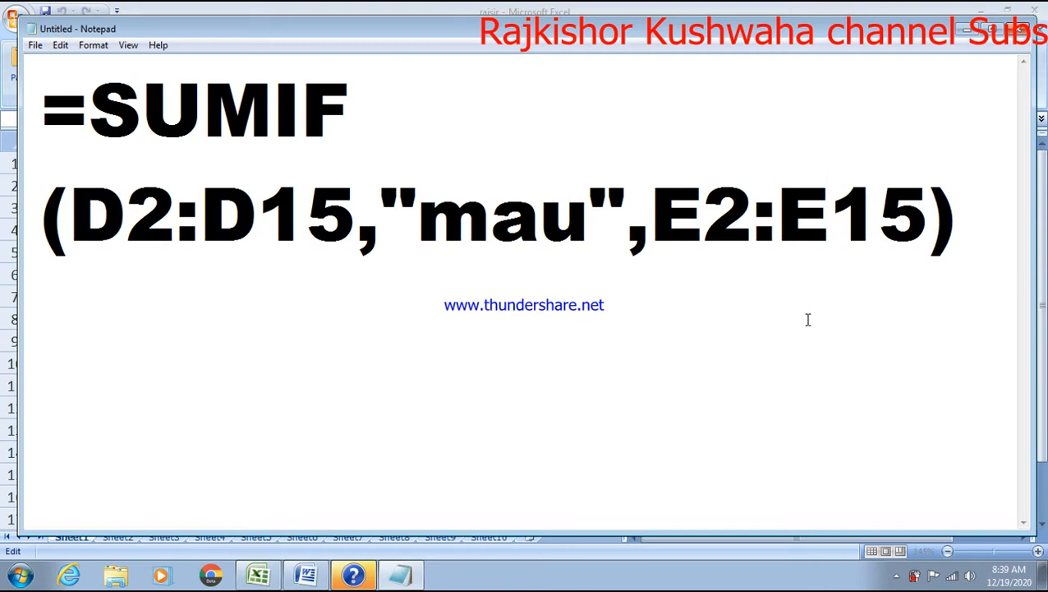
Step: Close Notepad without saving and finish editing the L5 formula in Excel
click(1019, 30)
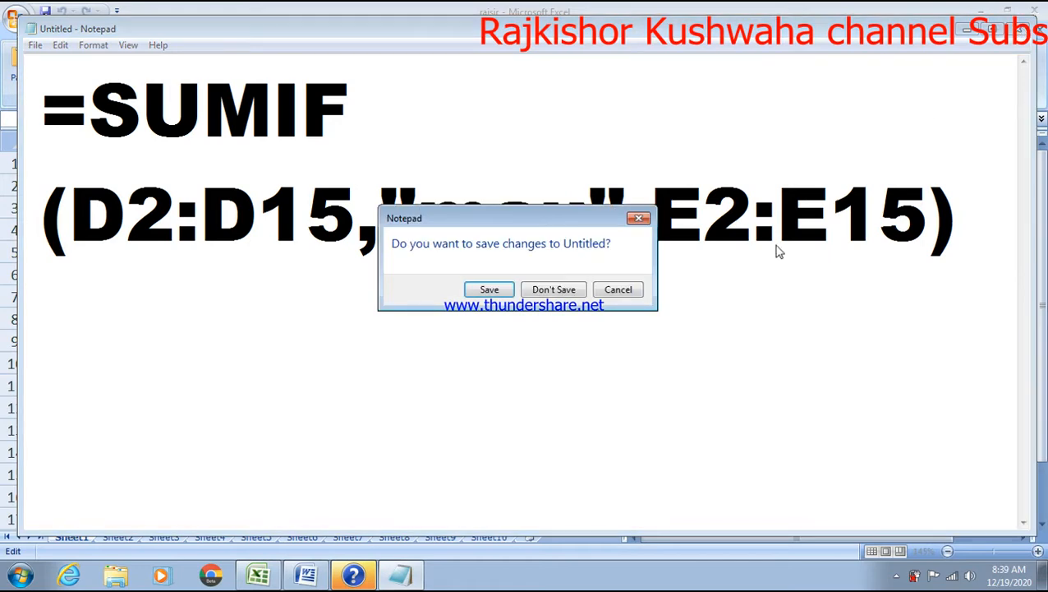
click(580, 289)
key(ctrl+Return)
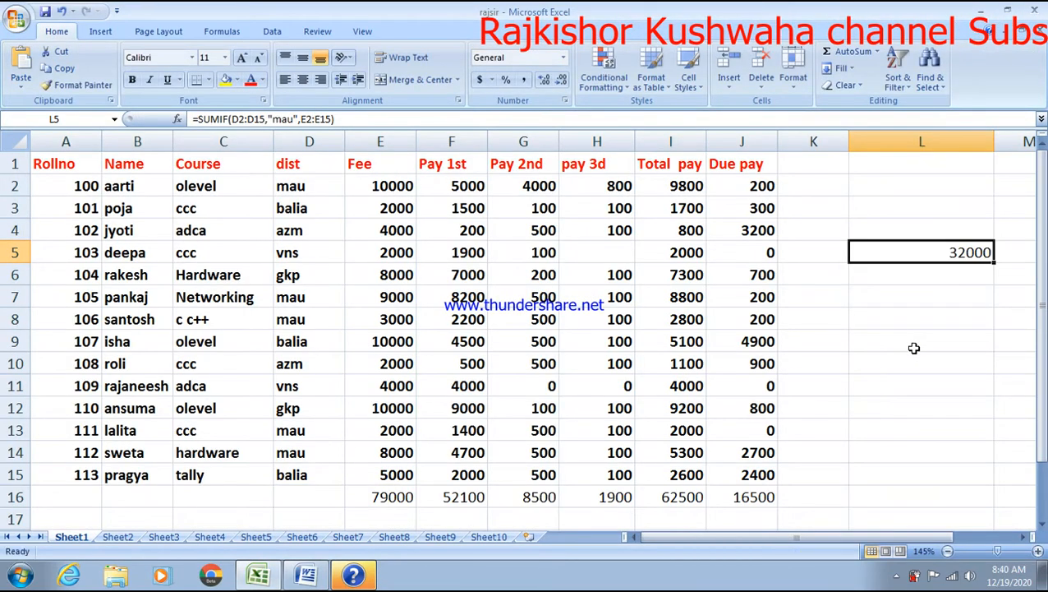
Step: Change the dist in D9, for roll number 107, to "mau"
click(871, 344)
click(200, 186)
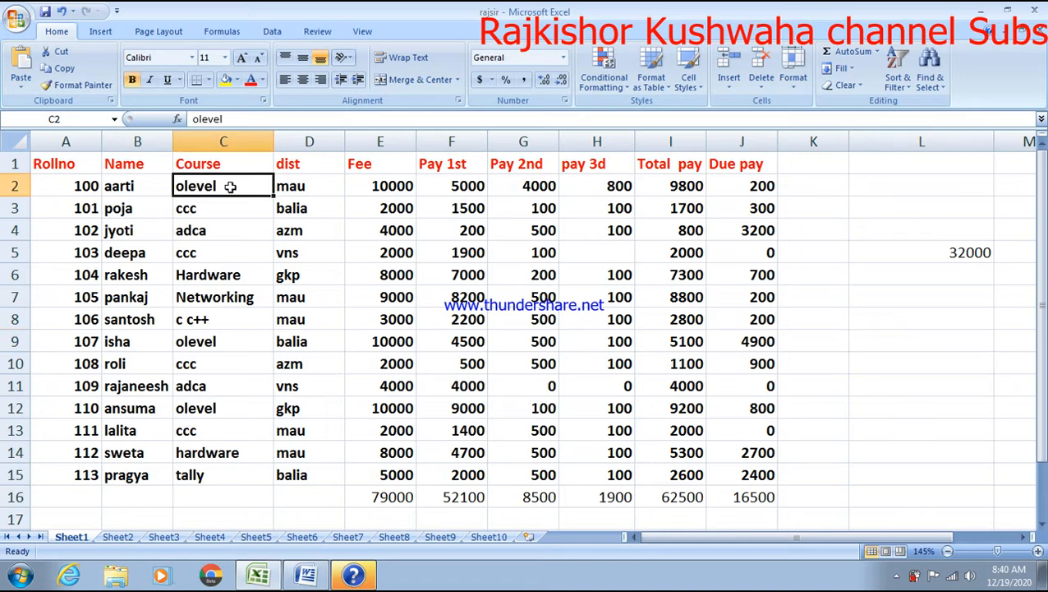
click(279, 188)
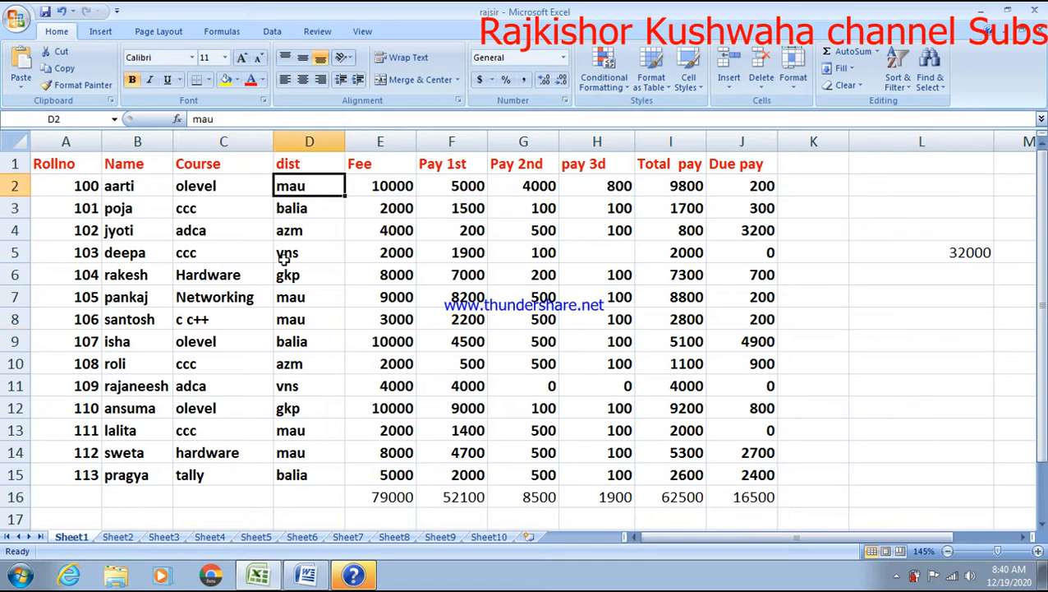
click(216, 342)
click(293, 346)
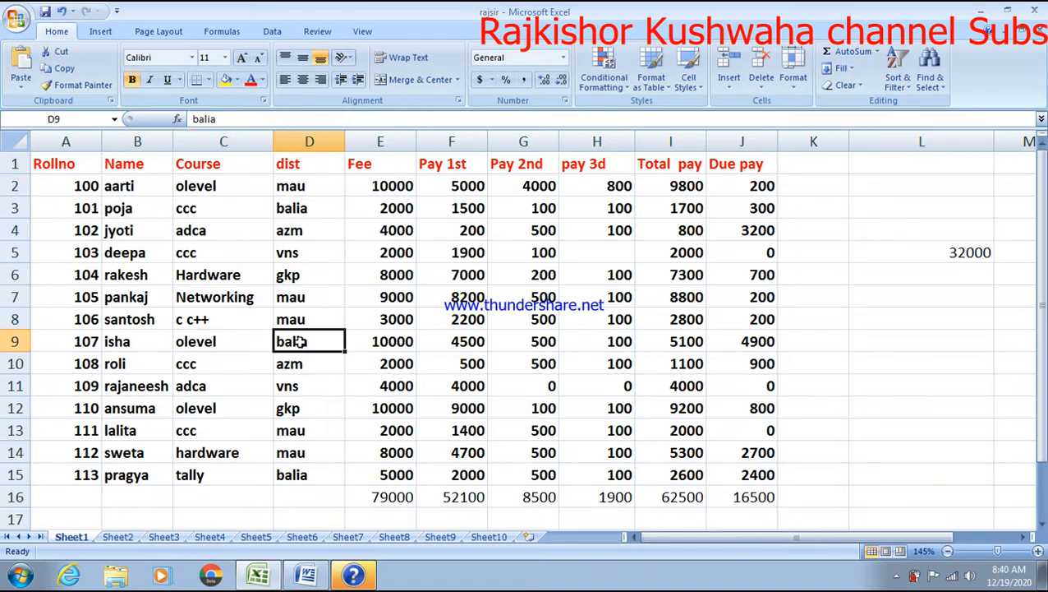
text(mau)
click(296, 422)
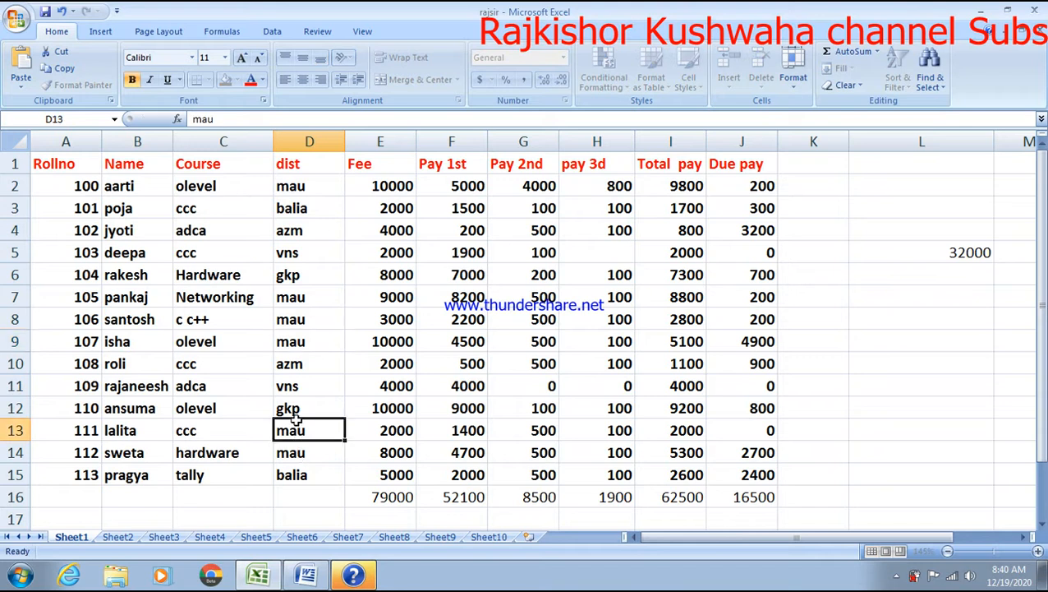
click(302, 409)
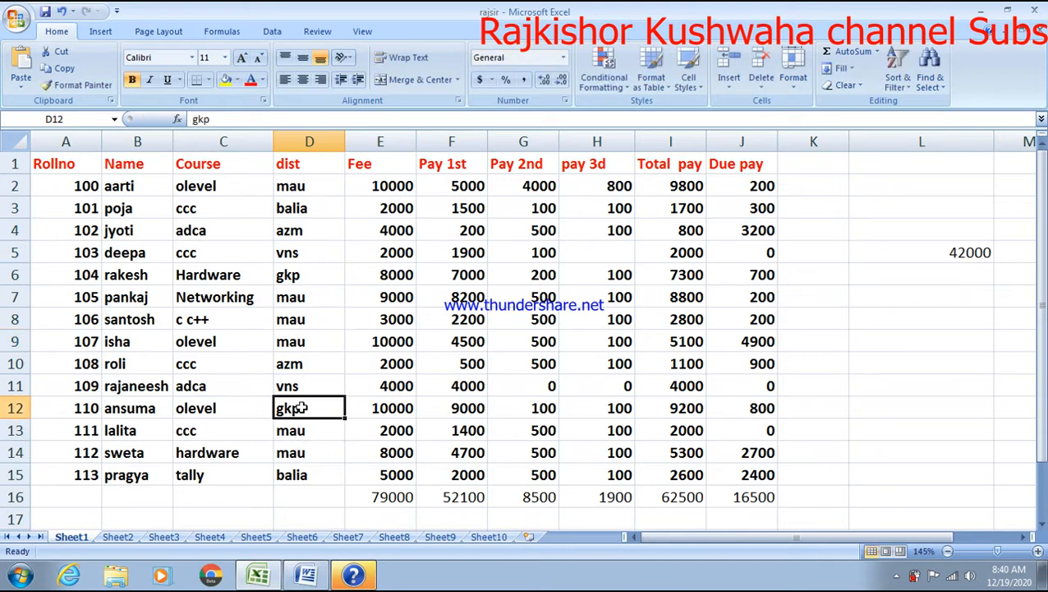
Step: Start a SUMIFS formula in L9 with the Course range C2:C15 followed by the criterion "olevel"
click(888, 334)
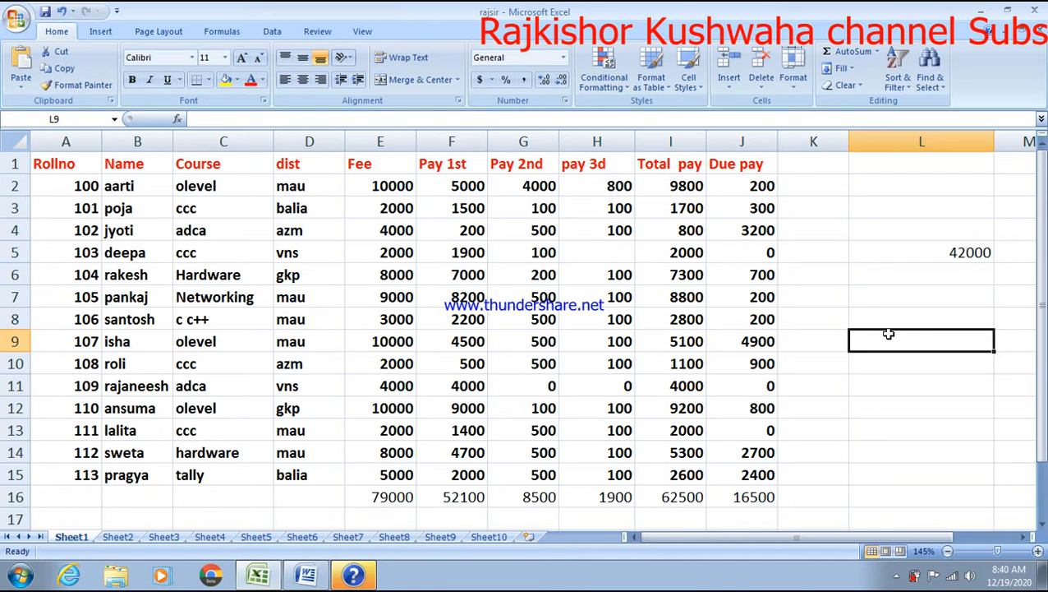
text(=)
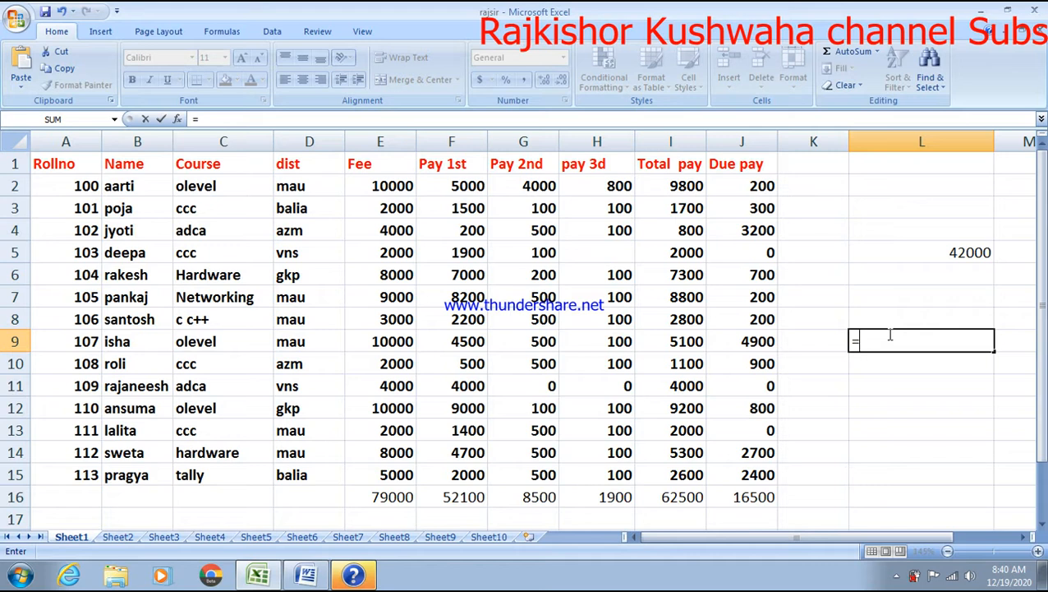
text(sumif)
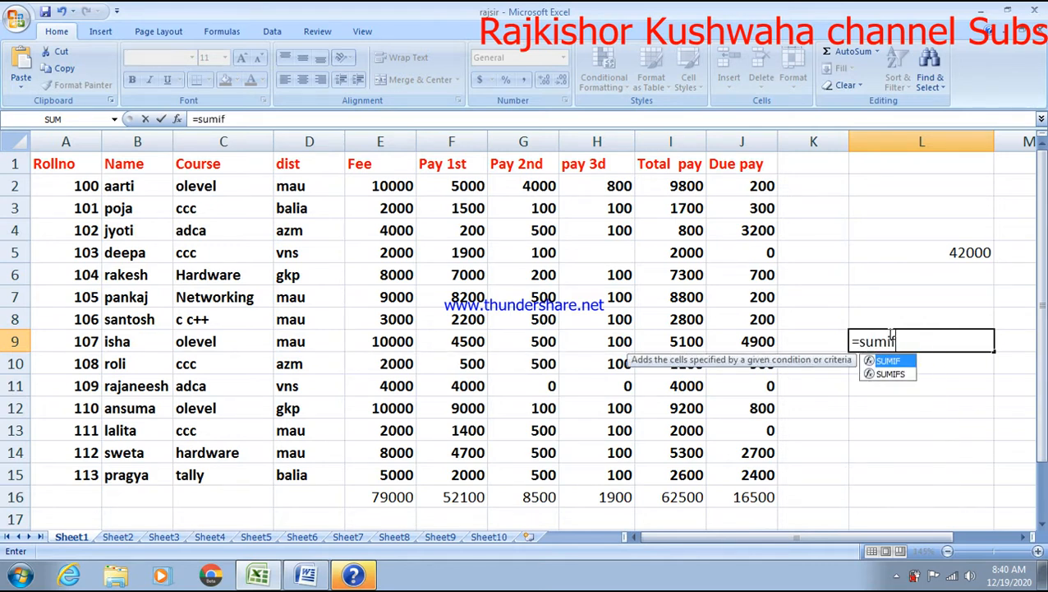
text(s)
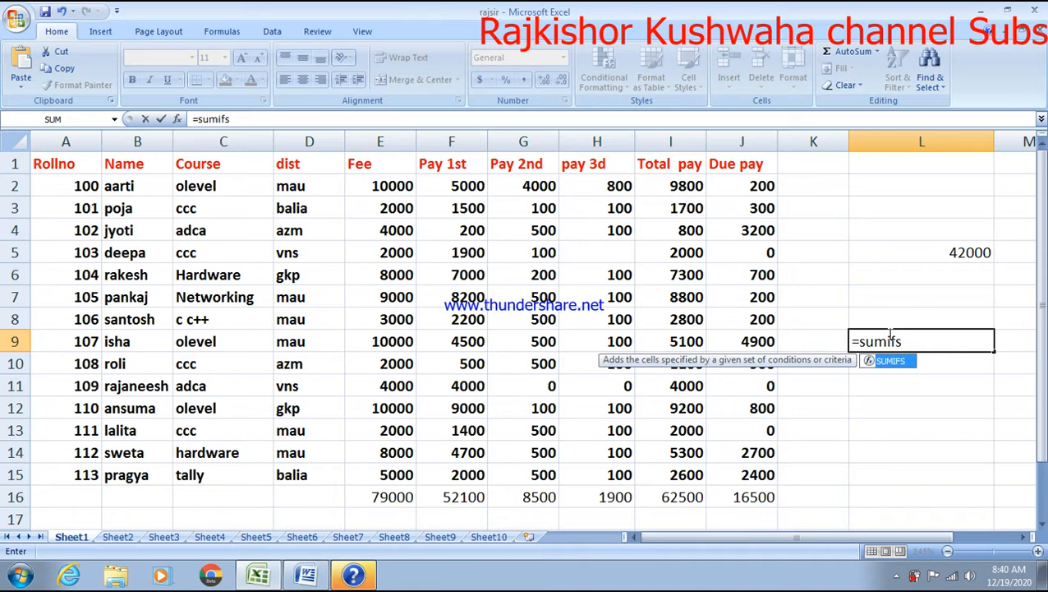
text(()
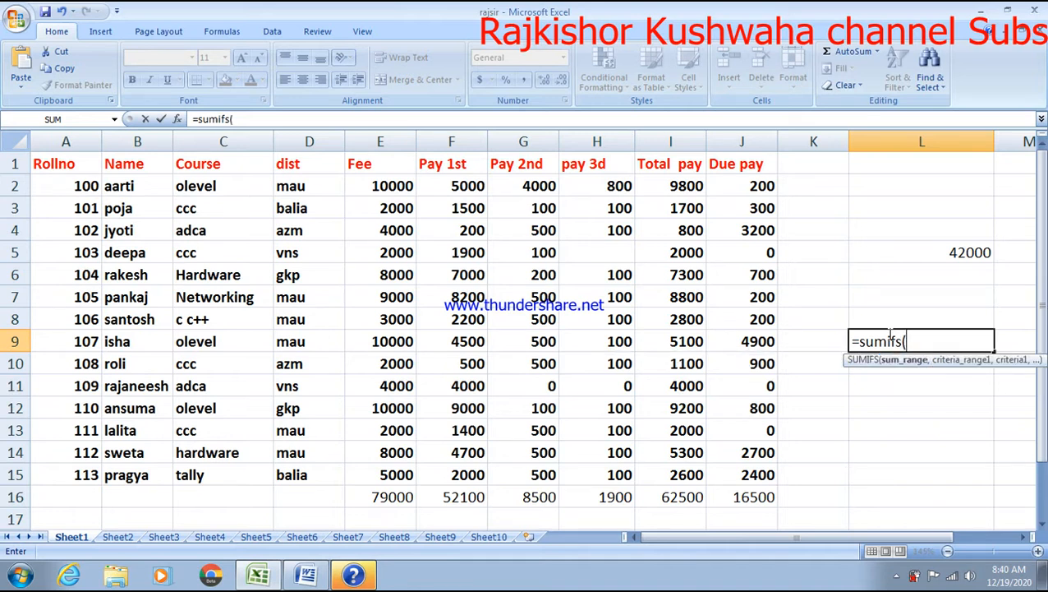
click(203, 187)
drag(204, 188, 209, 474)
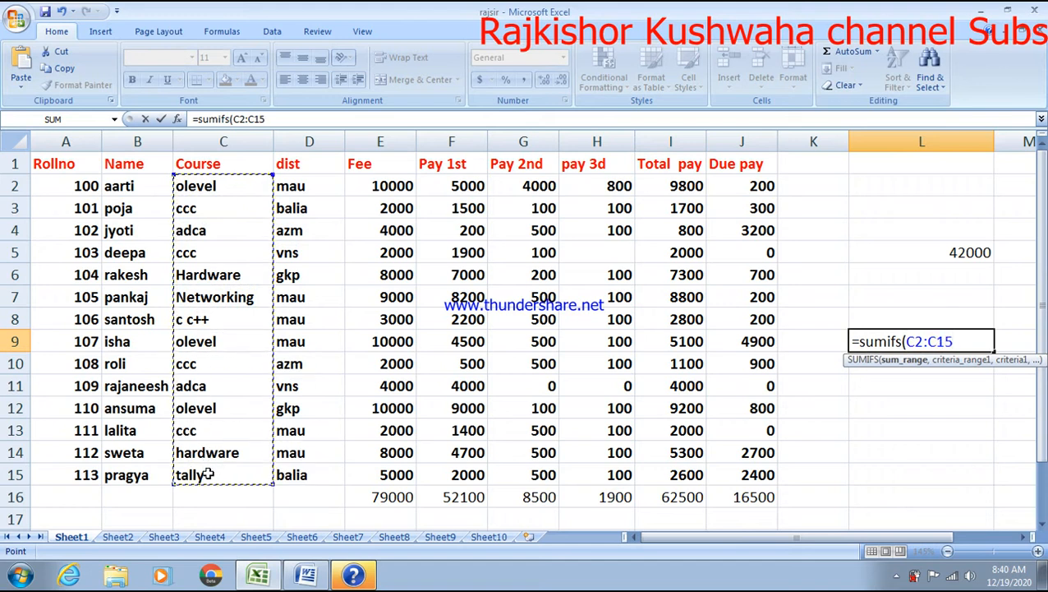
text(,)
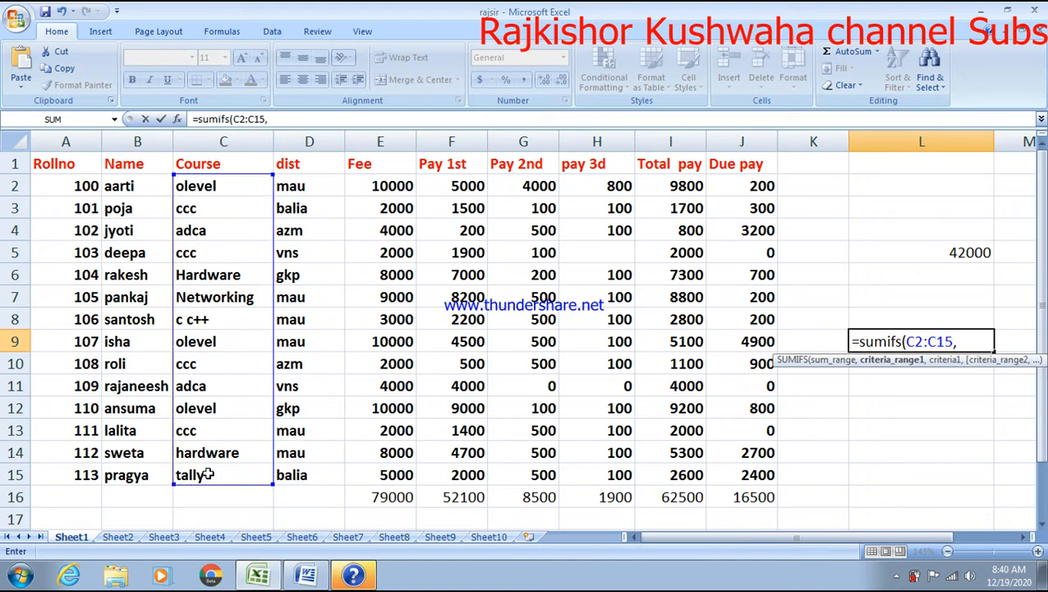
text("olevel)
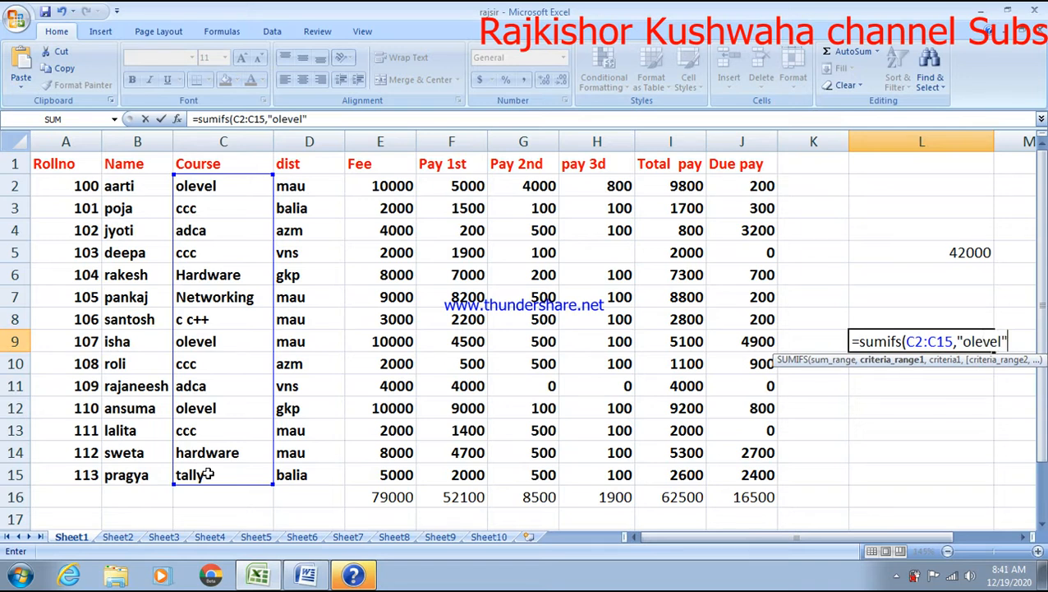
text(",)
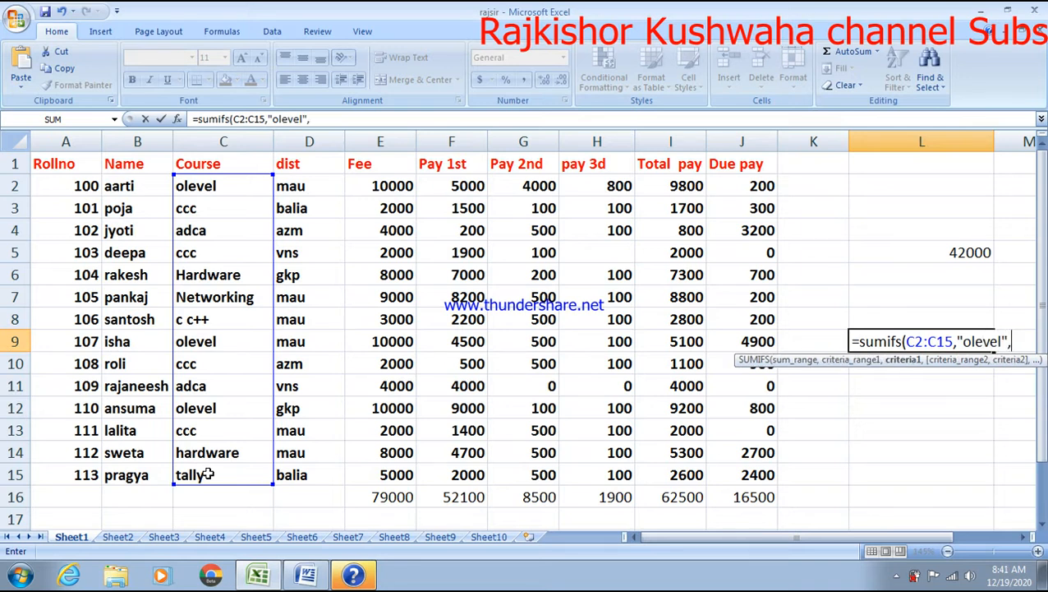
Step: Try to complete the L9 formula with the dist range D2:D16, the criterion "mau" and the Fee range E2:E15
drag(315, 187, 299, 482)
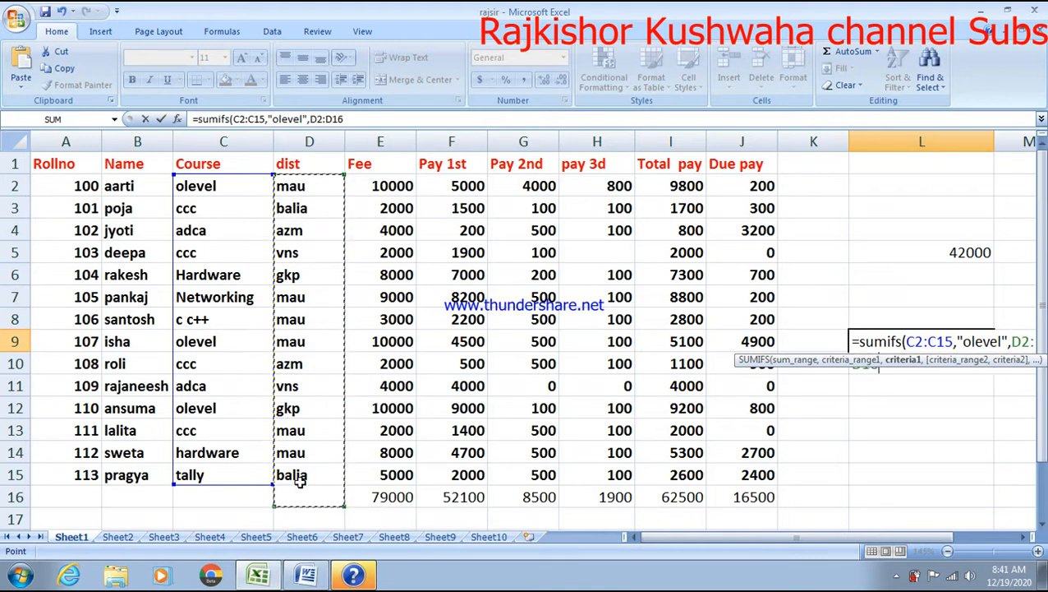
text(,)
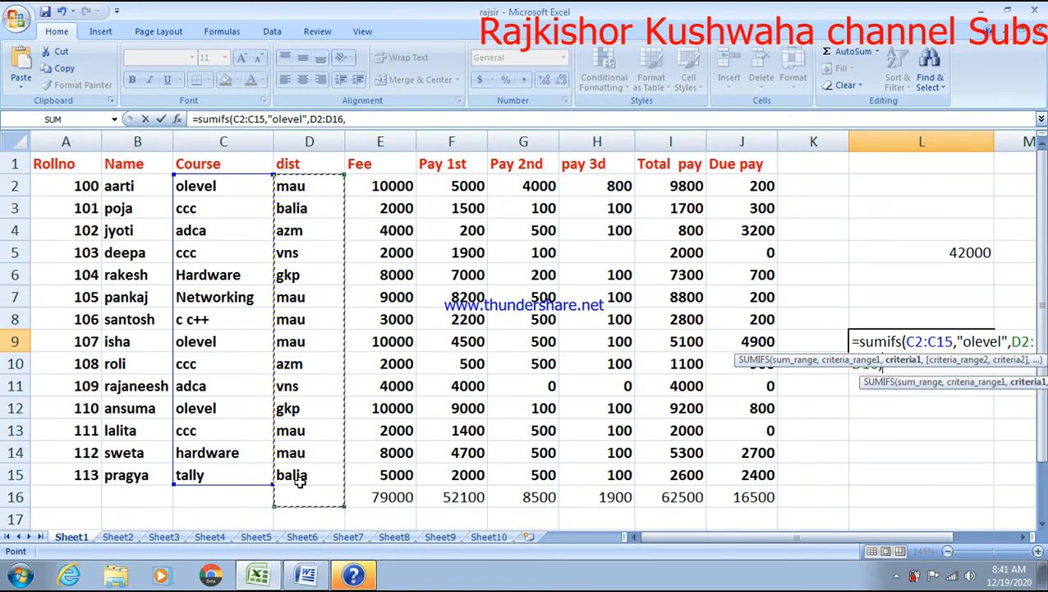
text("ma)
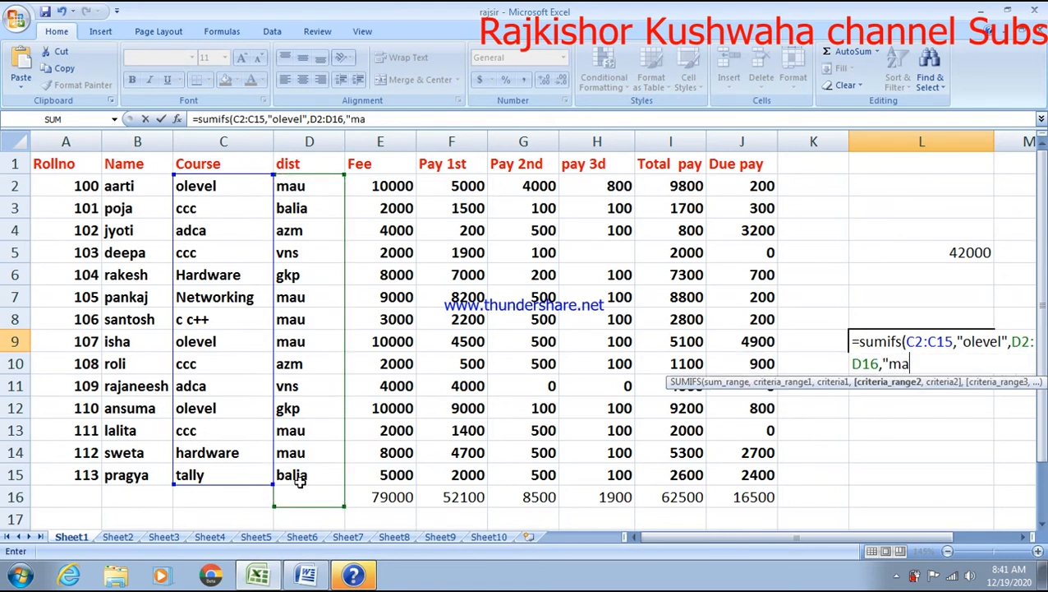
text(u",)
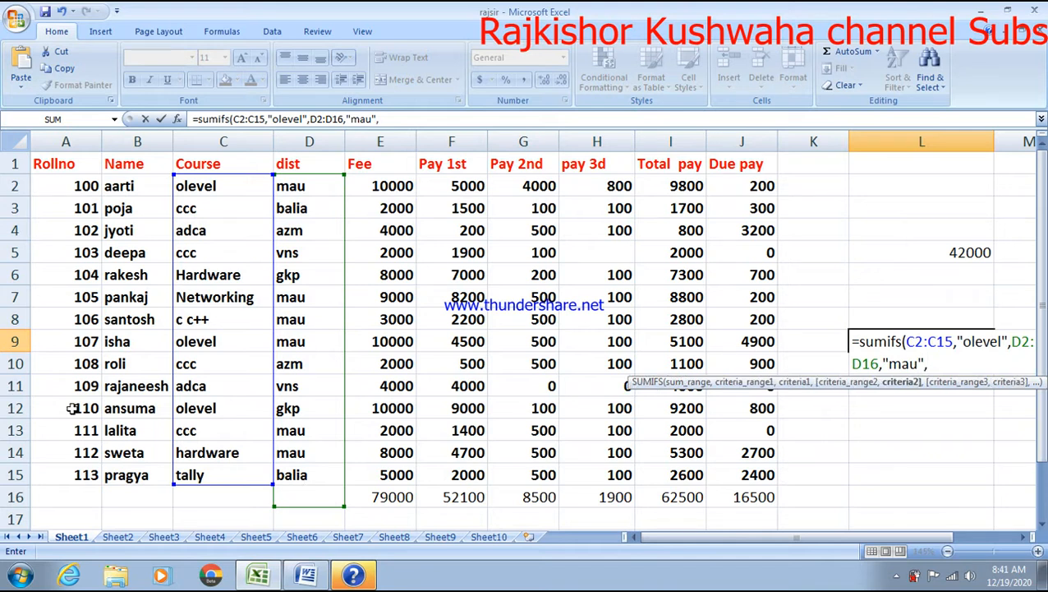
click(391, 186)
drag(391, 186, 405, 473)
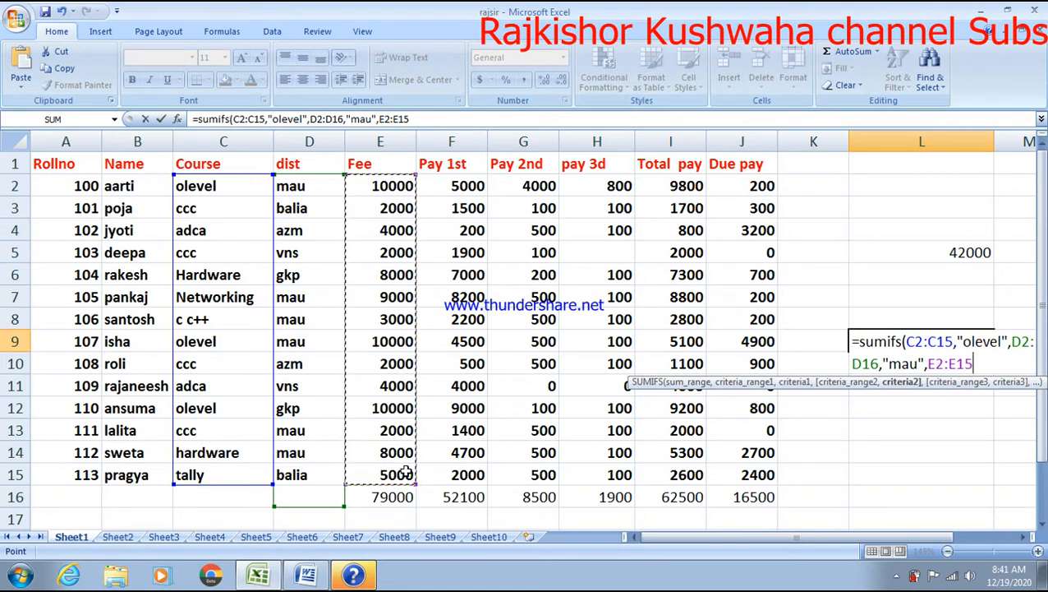
key(Return)
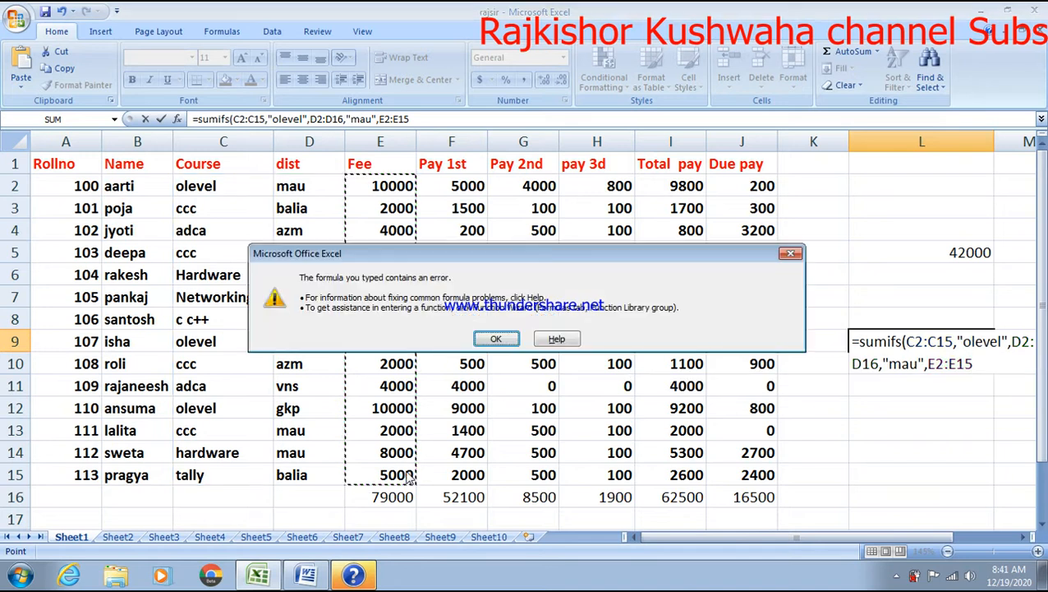
key(Return)
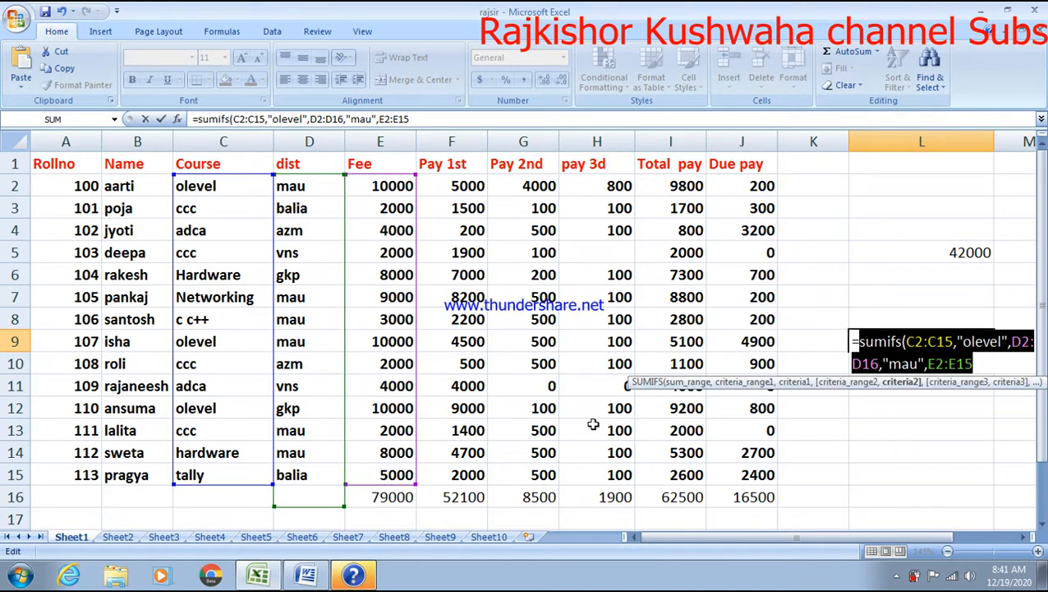
Step: Remove the Fee range E2:E15 and its preceding comma from the end of the L9 formula
click(976, 363)
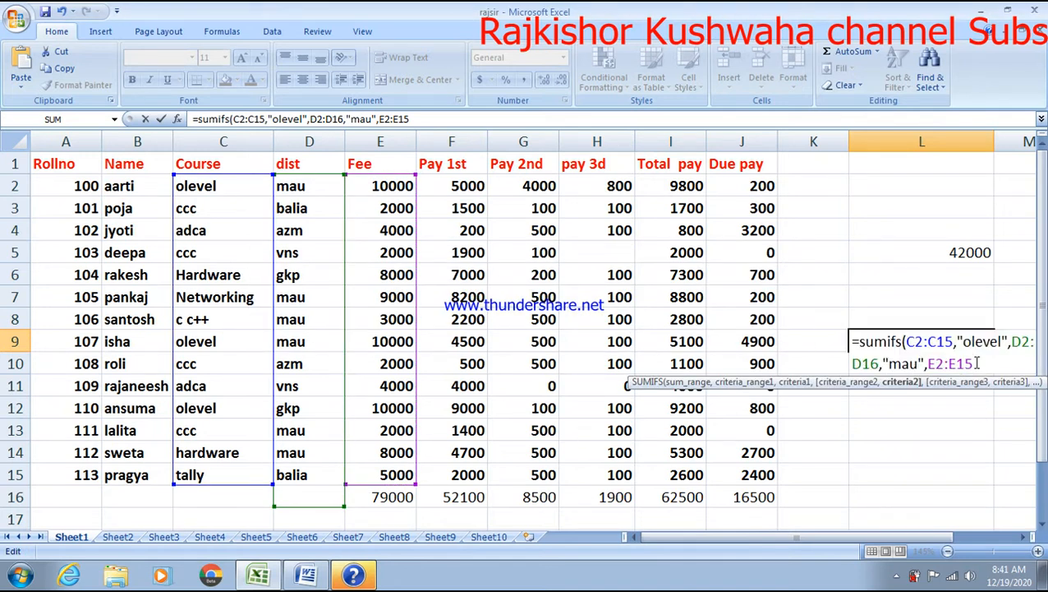
key(BackSpace)
key(BackSpace)
key(BackSpace)
key(BackSpace)
key(BackSpace)
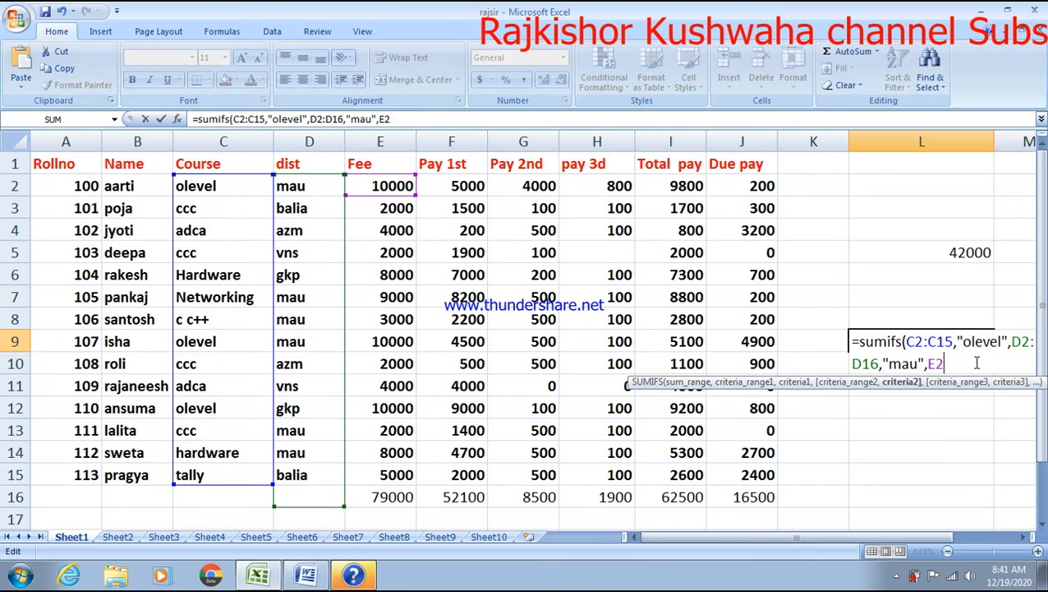
key(BackSpace)
key(BackSpace)
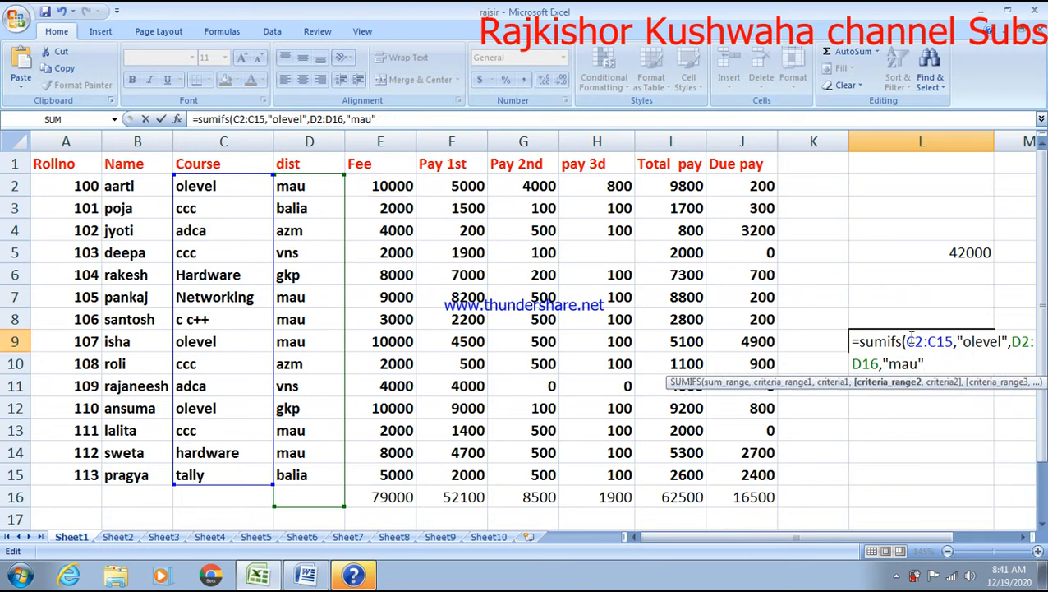
Step: Insert the Fee range E2:E15 as the first argument of the SUMIFS formula in L9 and enter the formula
click(734, 394)
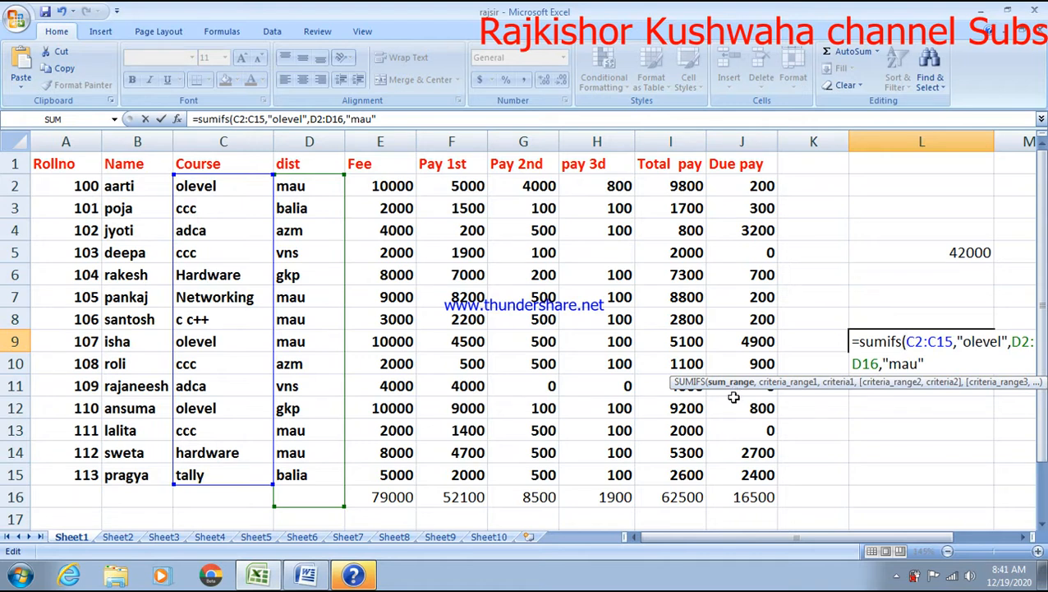
drag(395, 191, 404, 483)
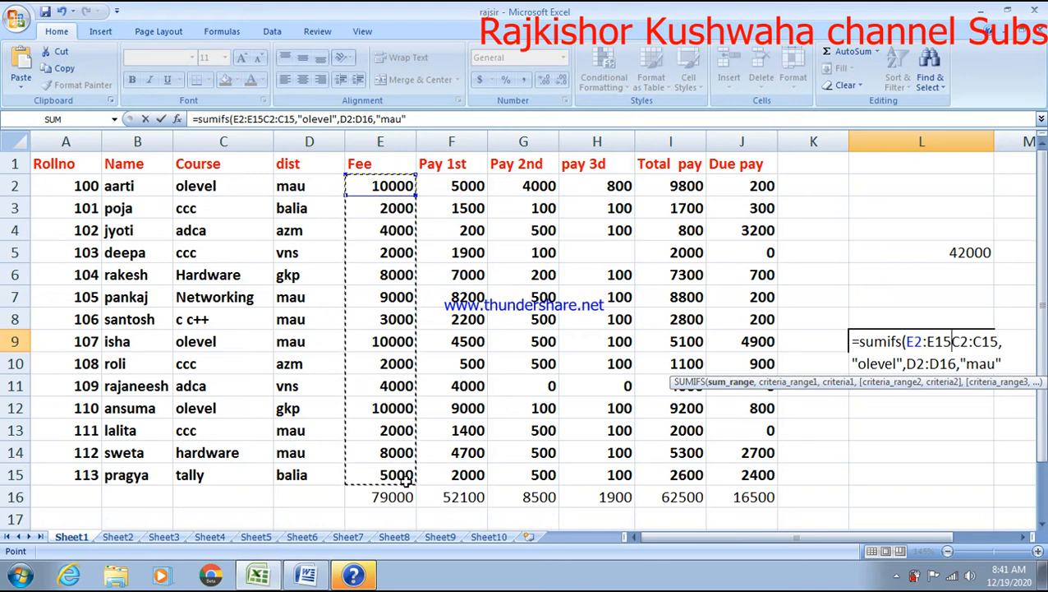
text(,)
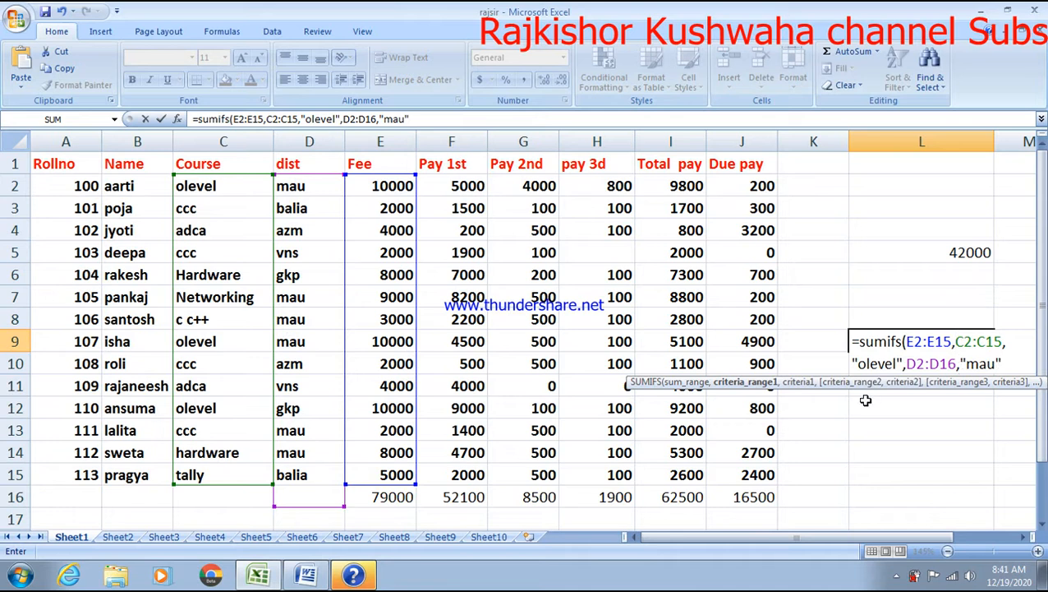
key(Return)
click(944, 346)
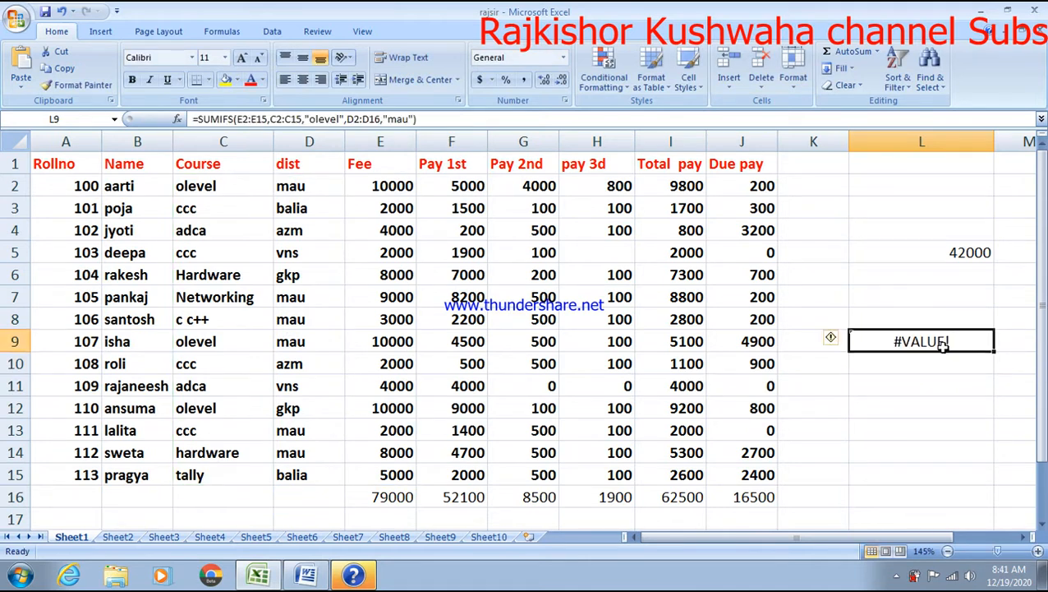
Step: Review the arguments of the SUMIFS formula in L9, and clear the contents of L8:L13
key(F2)
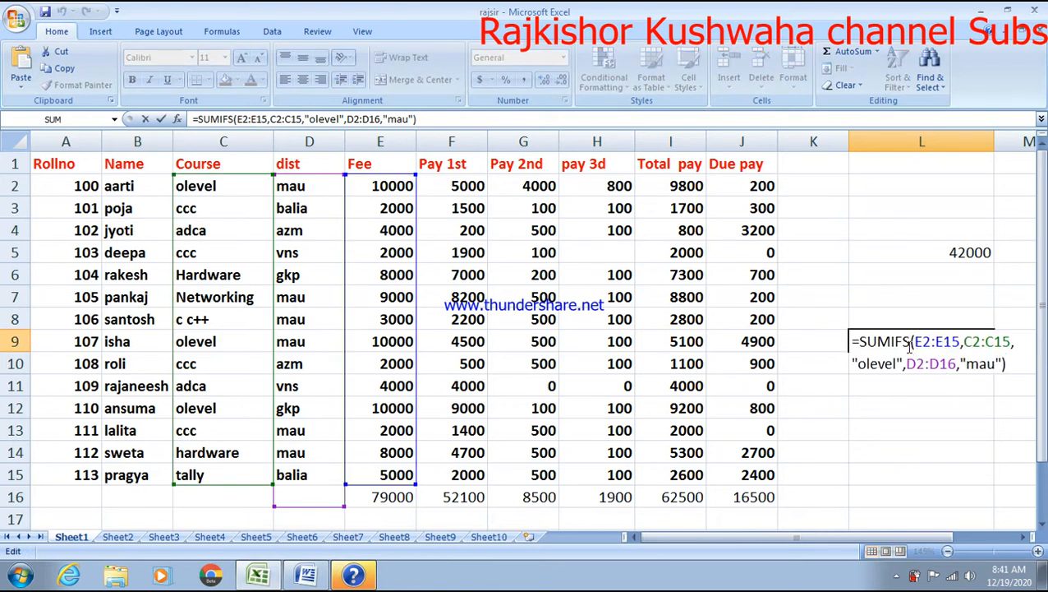
click(910, 341)
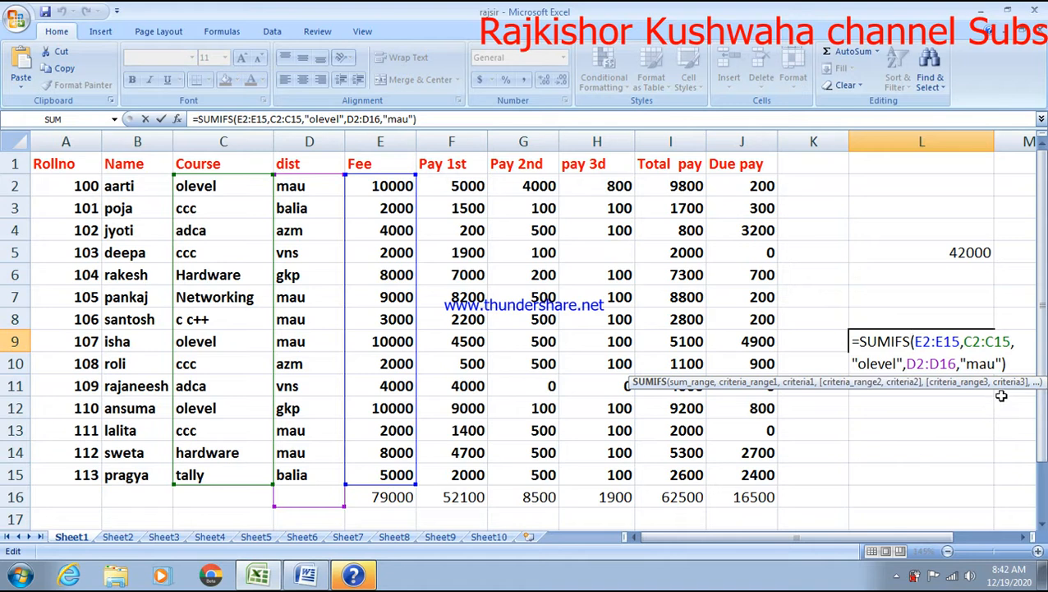
click(965, 399)
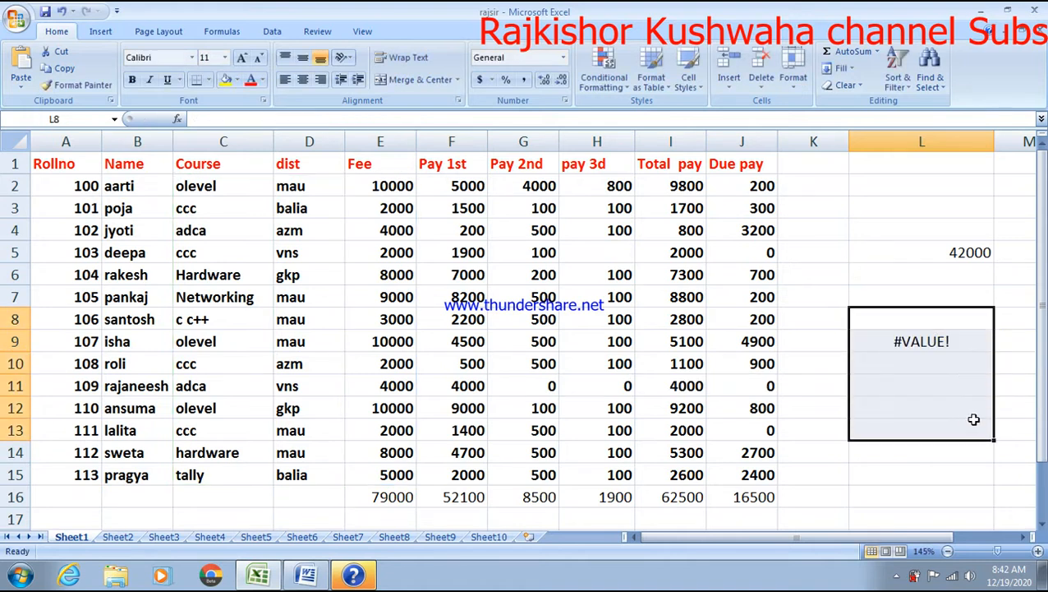
key(Delete)
Step: Start a SUMIFS formula in L9 with the Fee range E2:E15 as the sum range
click(882, 337)
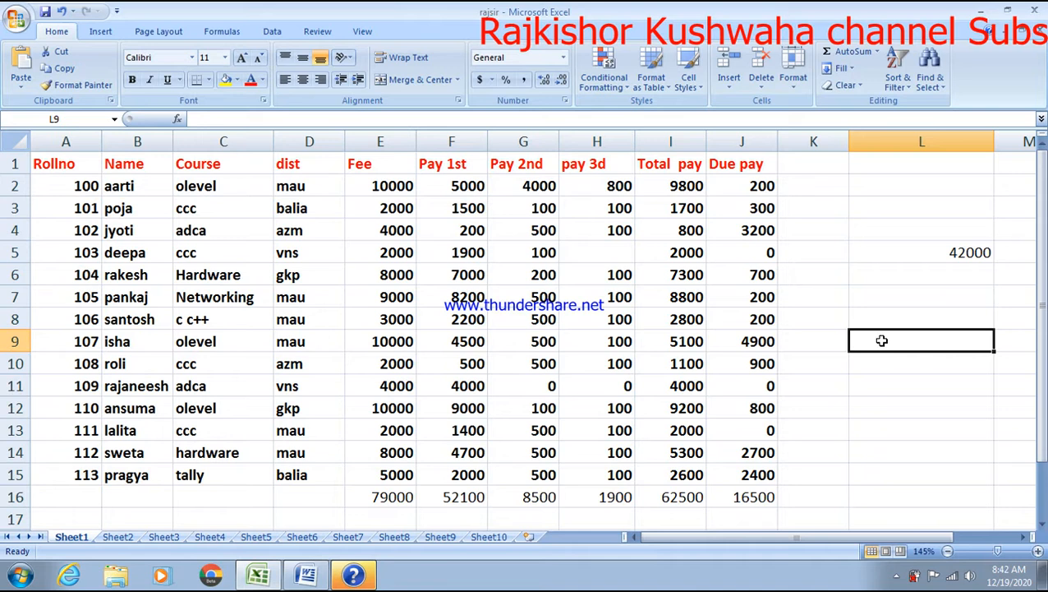
text(=)
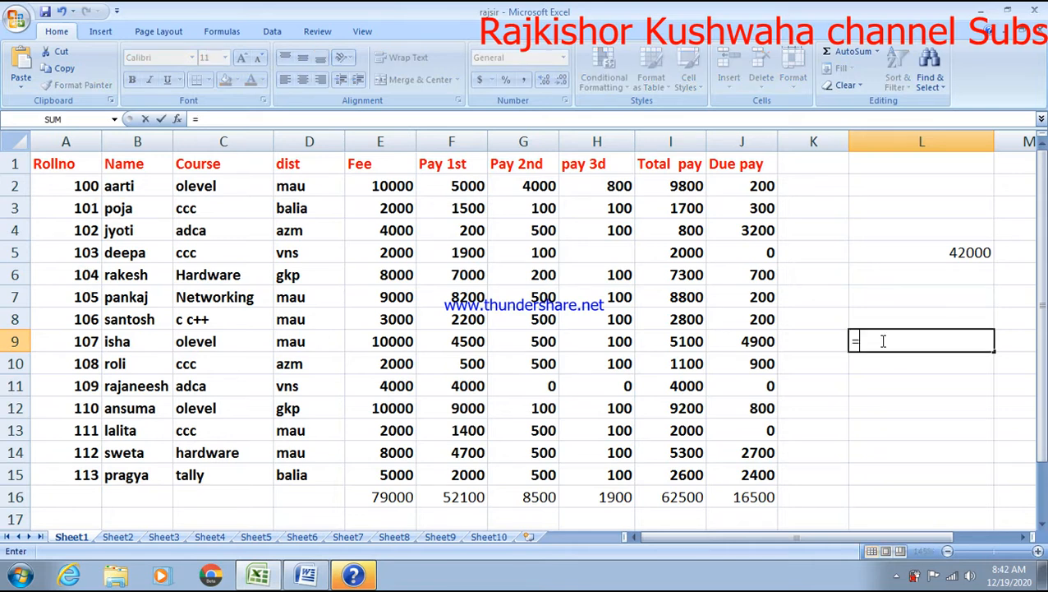
text(su)
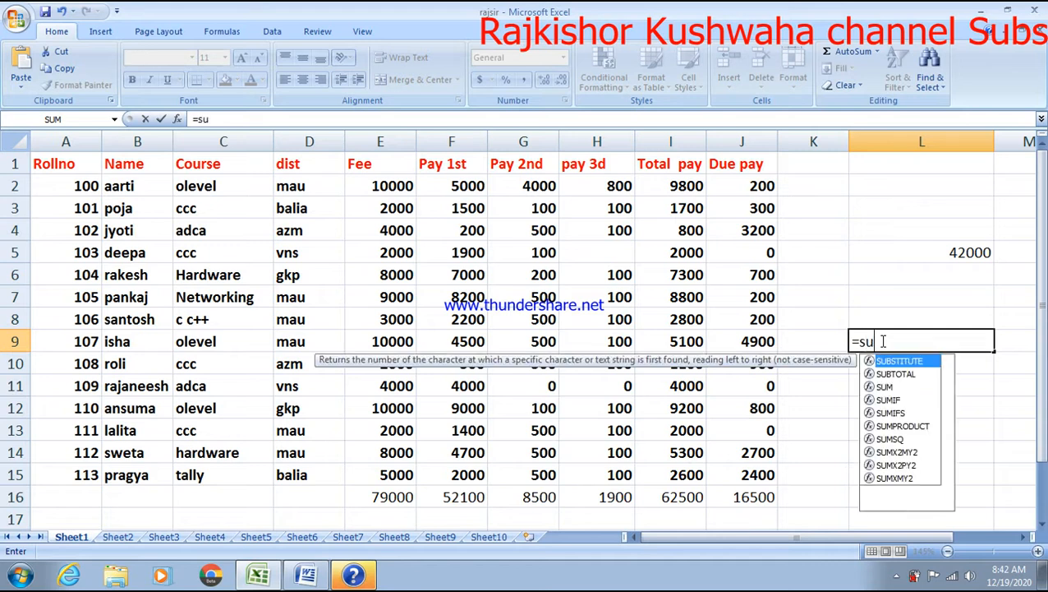
text(mi)
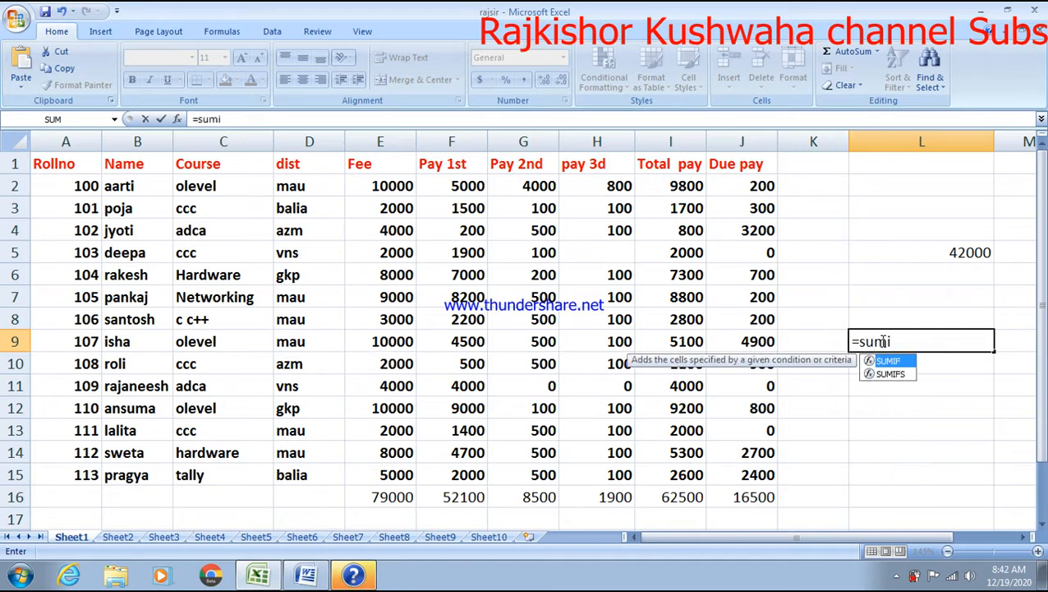
text(fs()
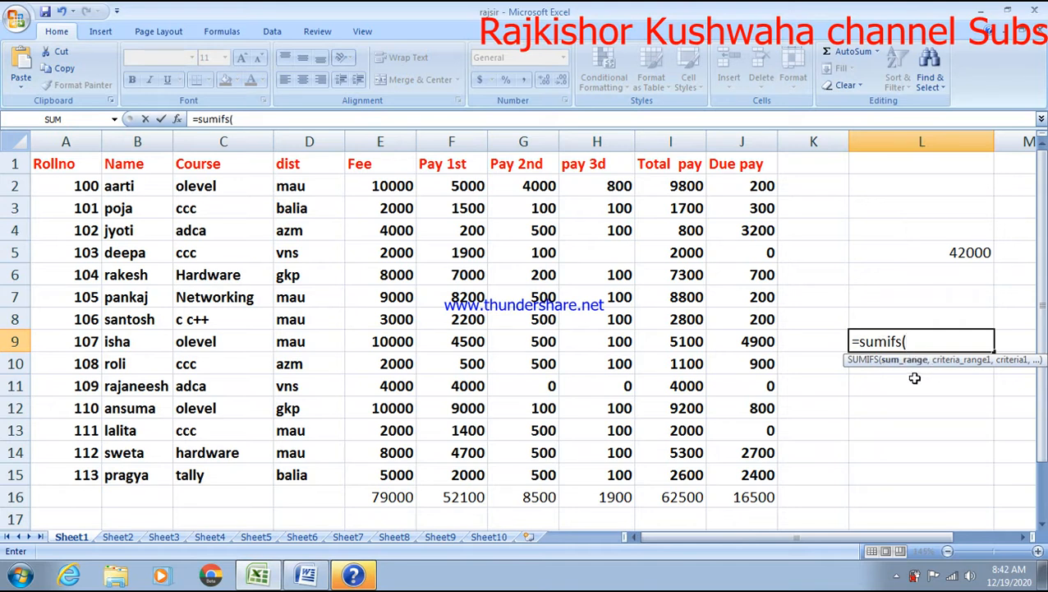
drag(380, 187, 378, 466)
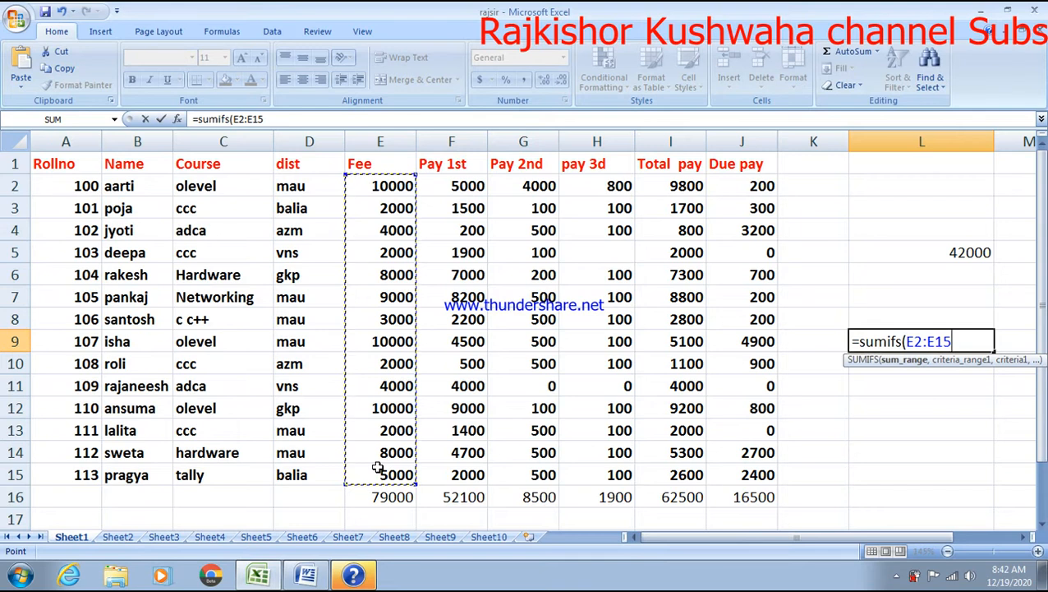
text(,)
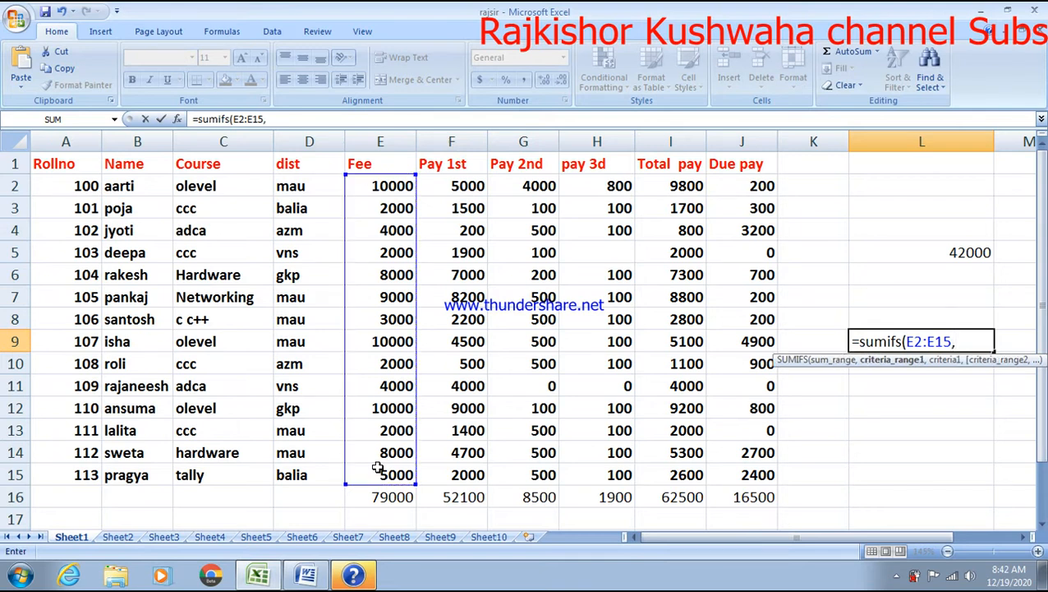
Step: Add the dist range D2:D15 with the criterion "mau" as the first condition of the L9 formula
drag(289, 186, 304, 489)
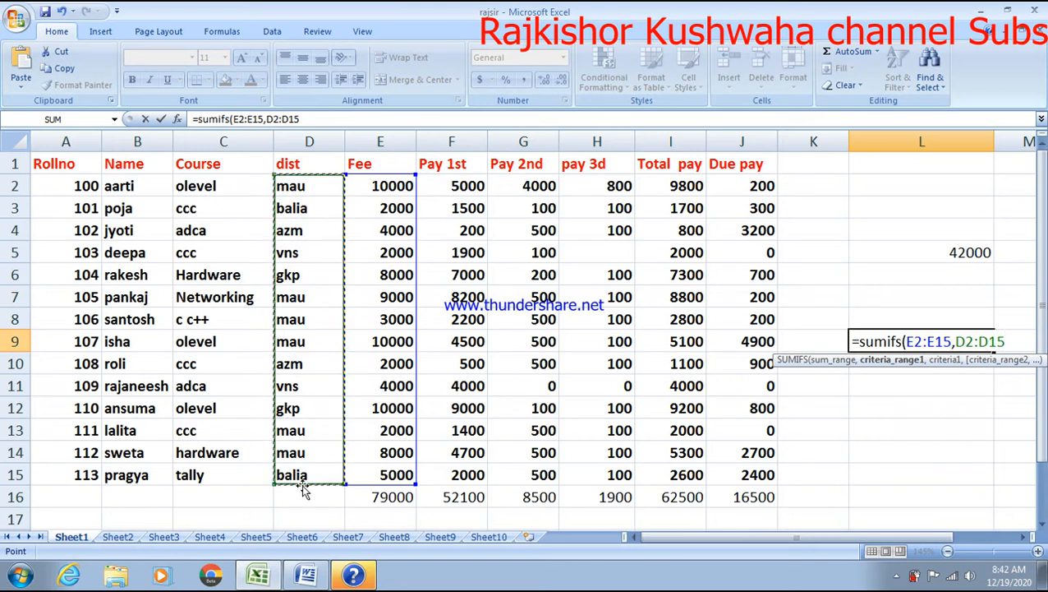
text(,"mau)
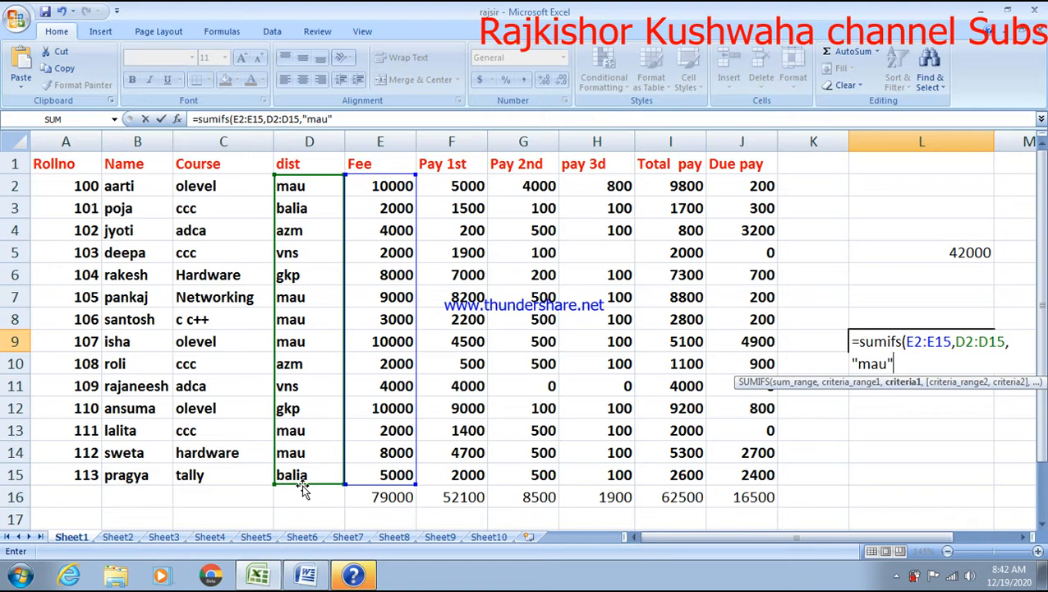
text(",)
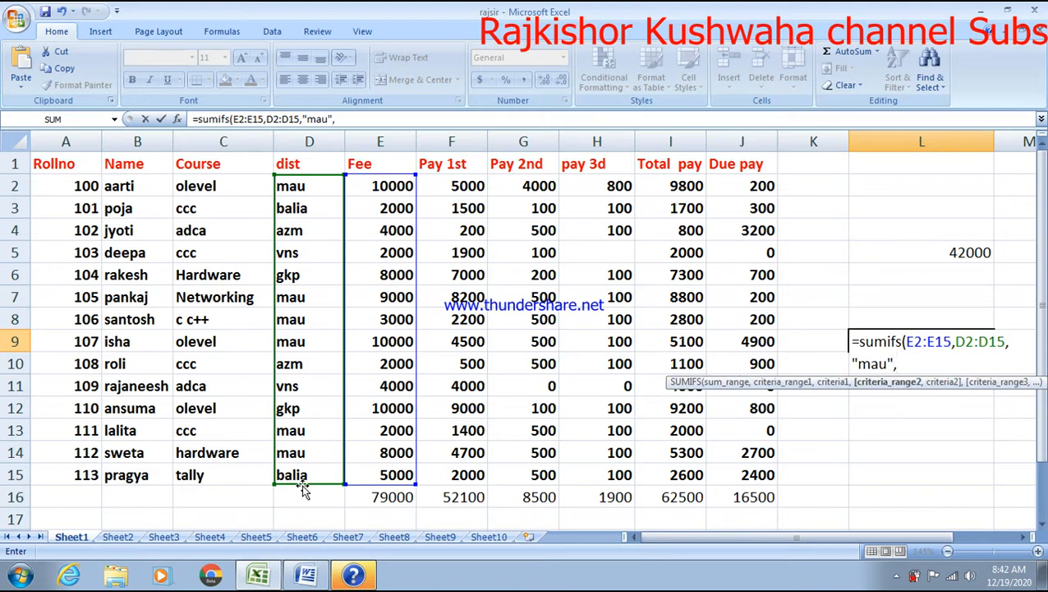
Step: Add the Course range C2:C15 with the criterion "olevel" as the second condition and enter the L9 formula
drag(215, 194, 224, 470)
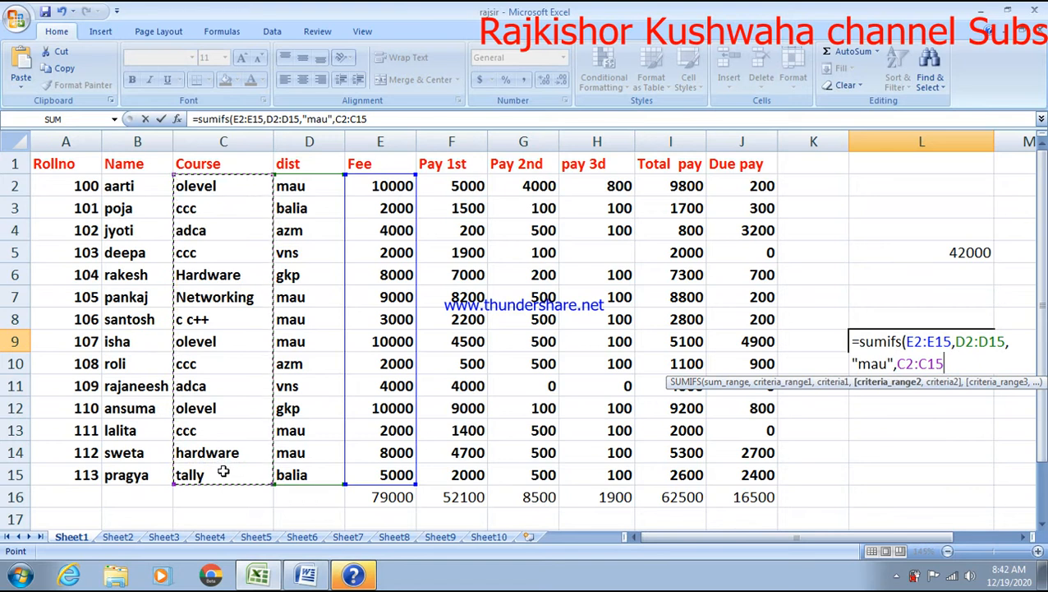
text(,")
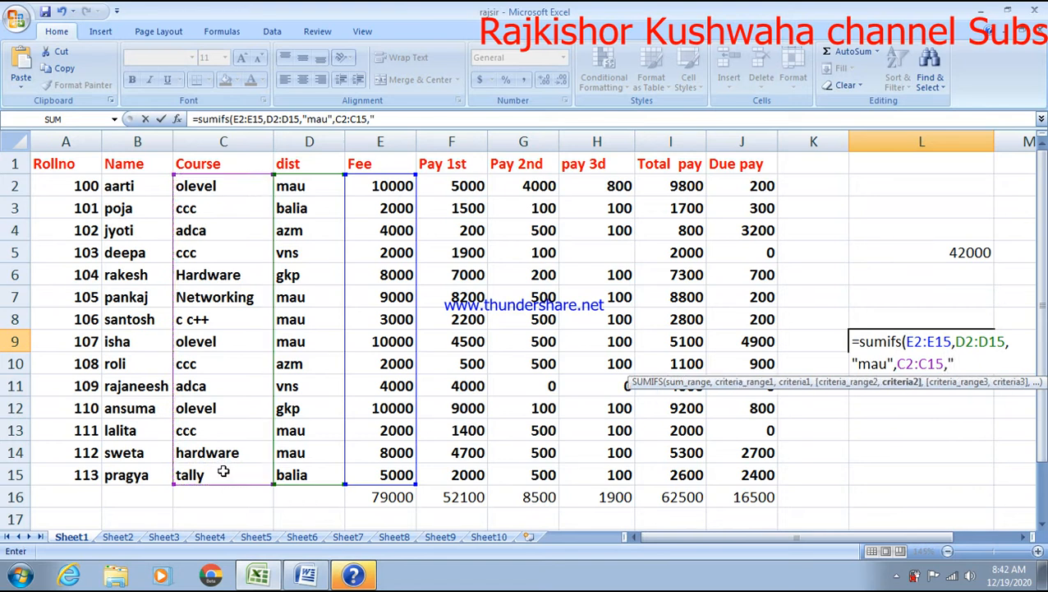
text(olevel")
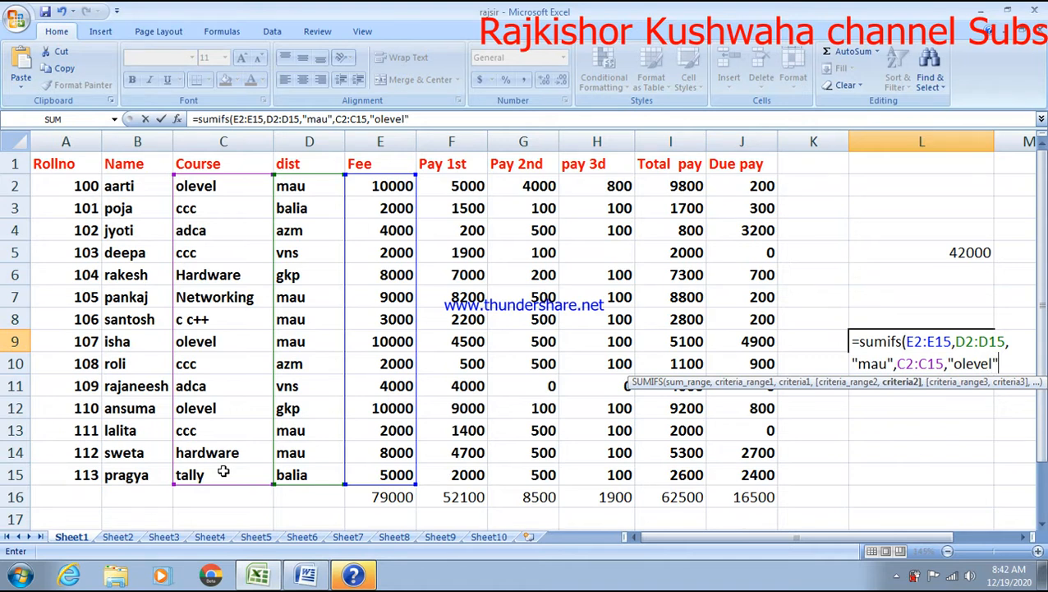
key(Return)
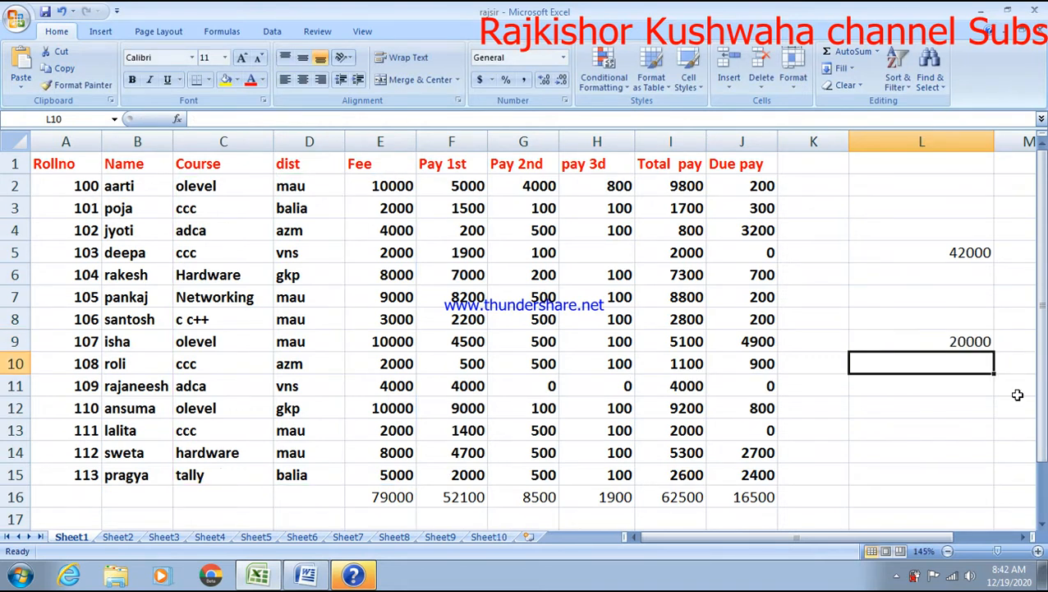
Step: Check the L9 formula against the Course and dist entries, and change the course in C13 to olevel
click(980, 341)
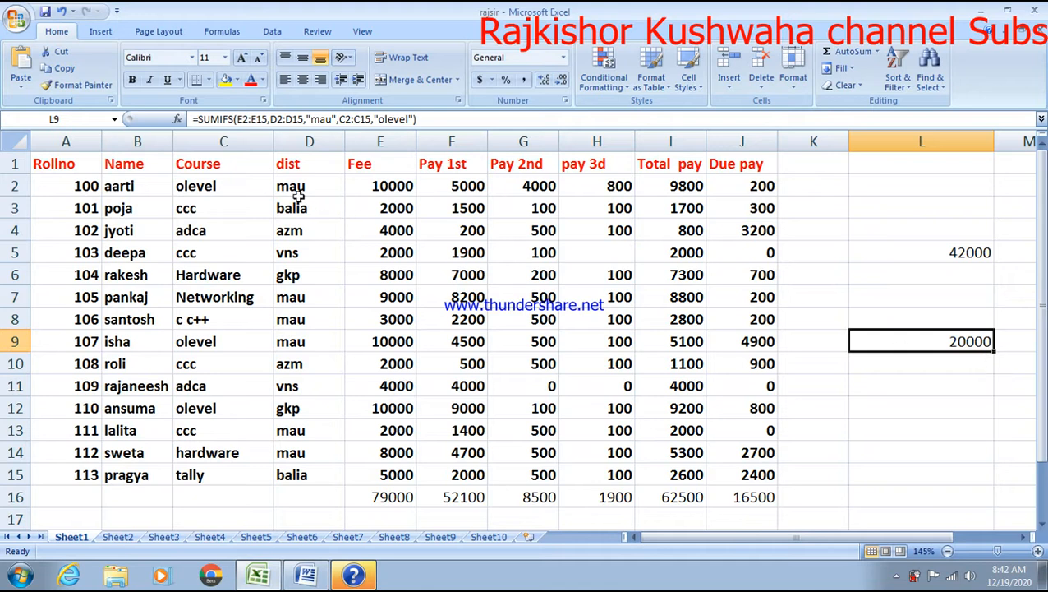
click(212, 190)
click(300, 189)
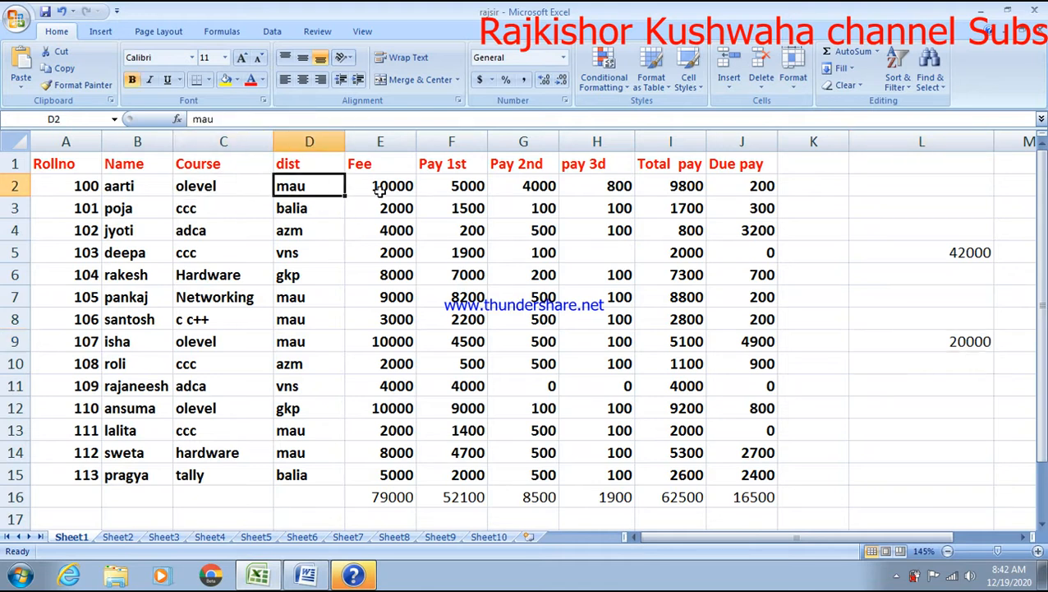
click(292, 321)
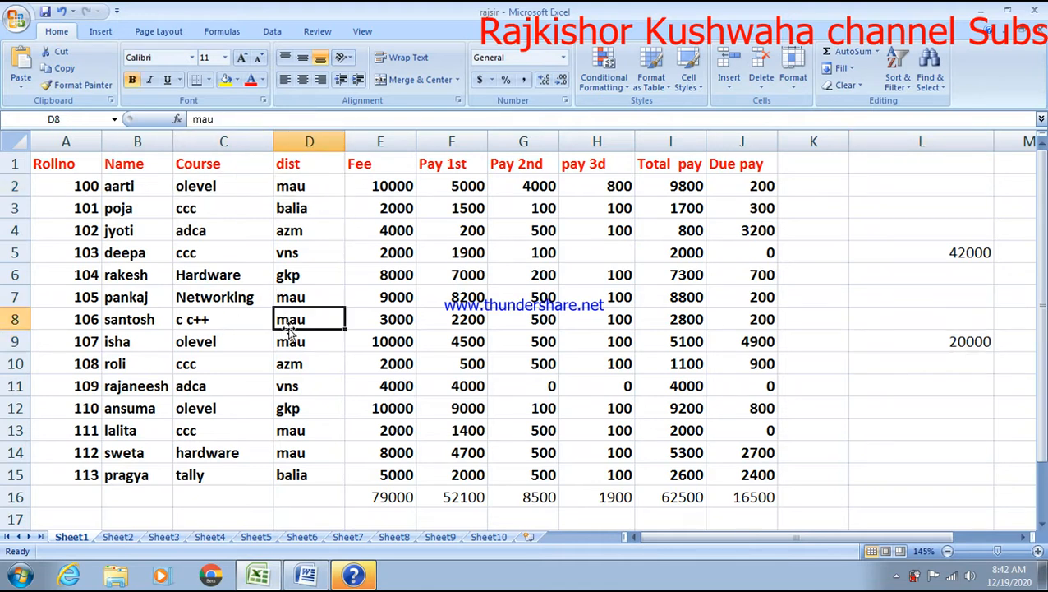
click(203, 389)
click(200, 433)
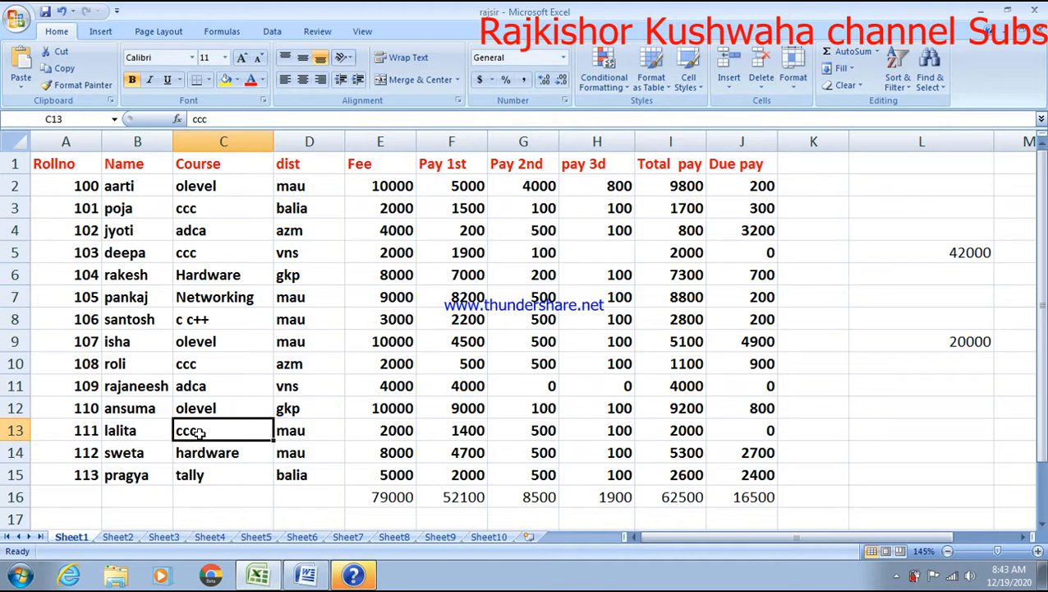
text(o)
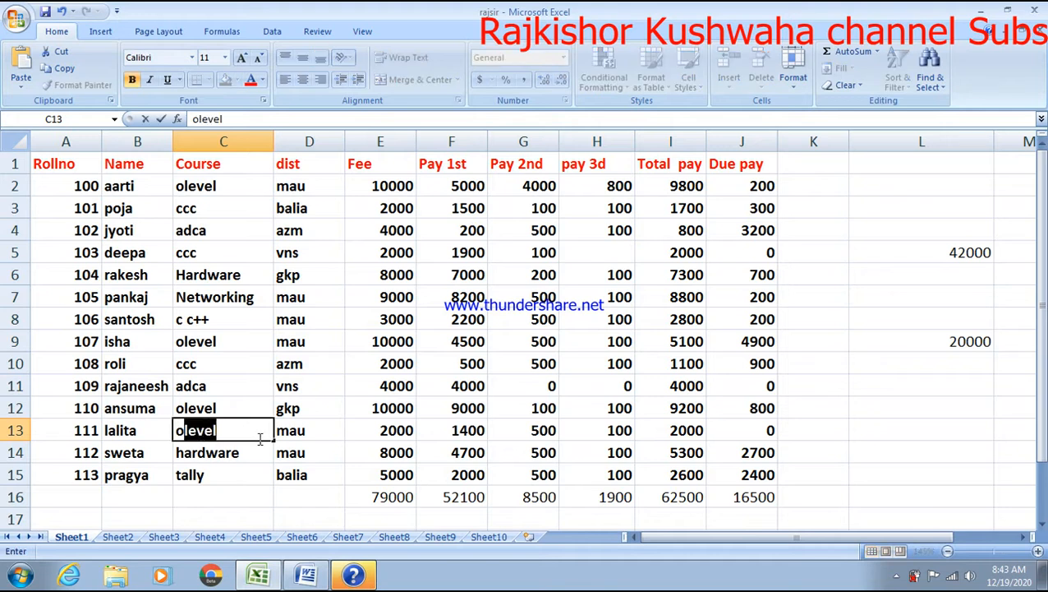
Step: Set the fee in E13 to 5000
click(395, 433)
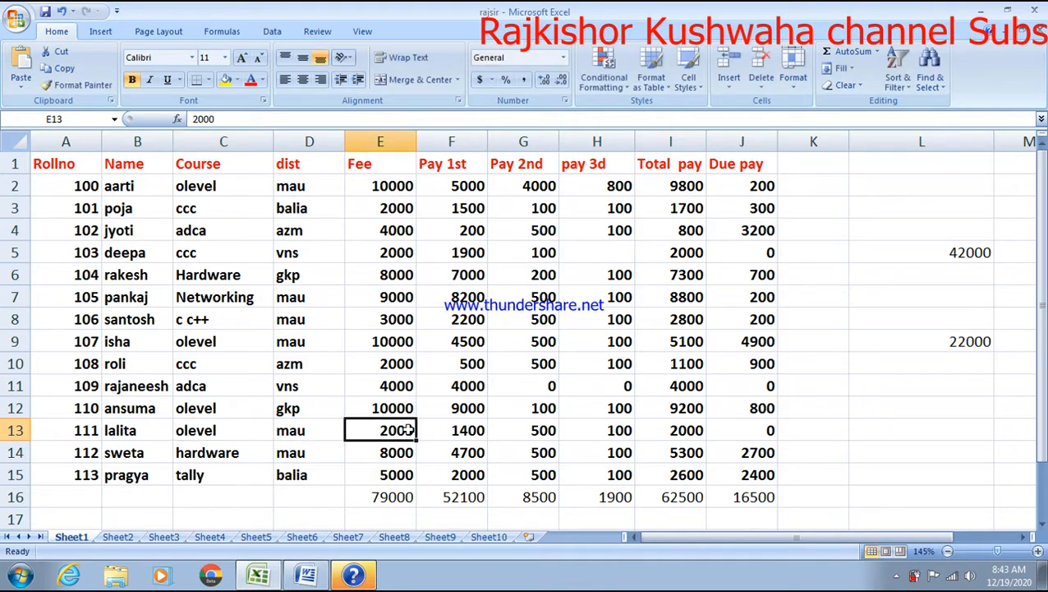
text(5000)
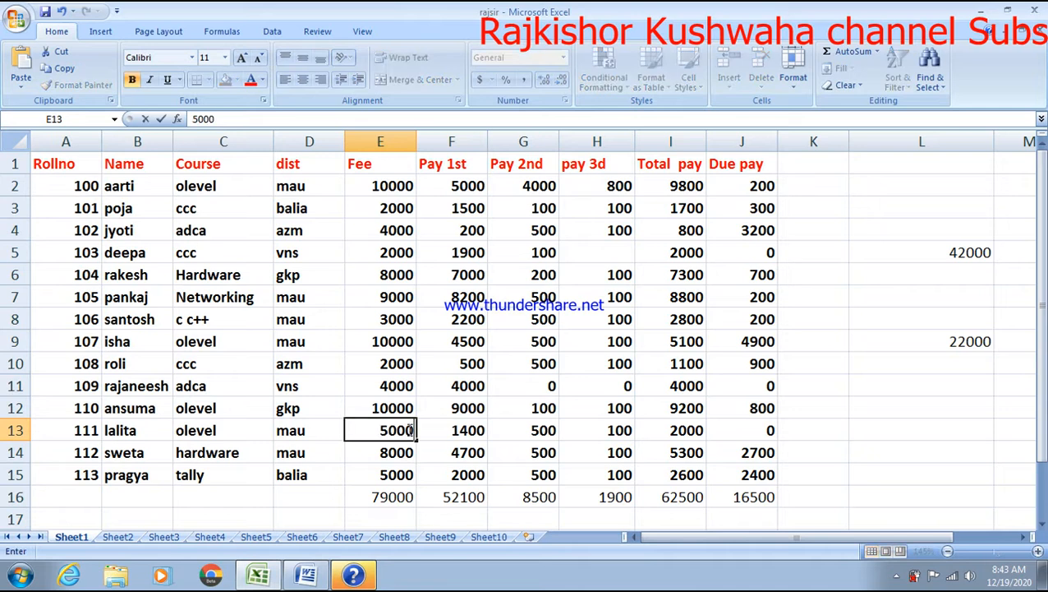
key(Return)
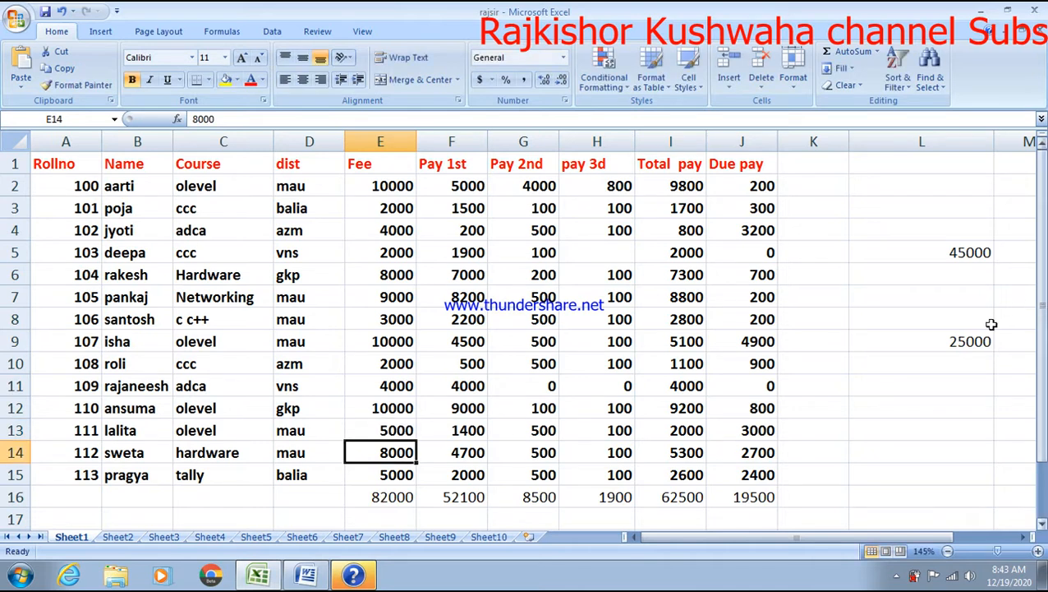
Step: Copy the complete text of the SUMIFS formula in L9
click(965, 341)
double_click(966, 341)
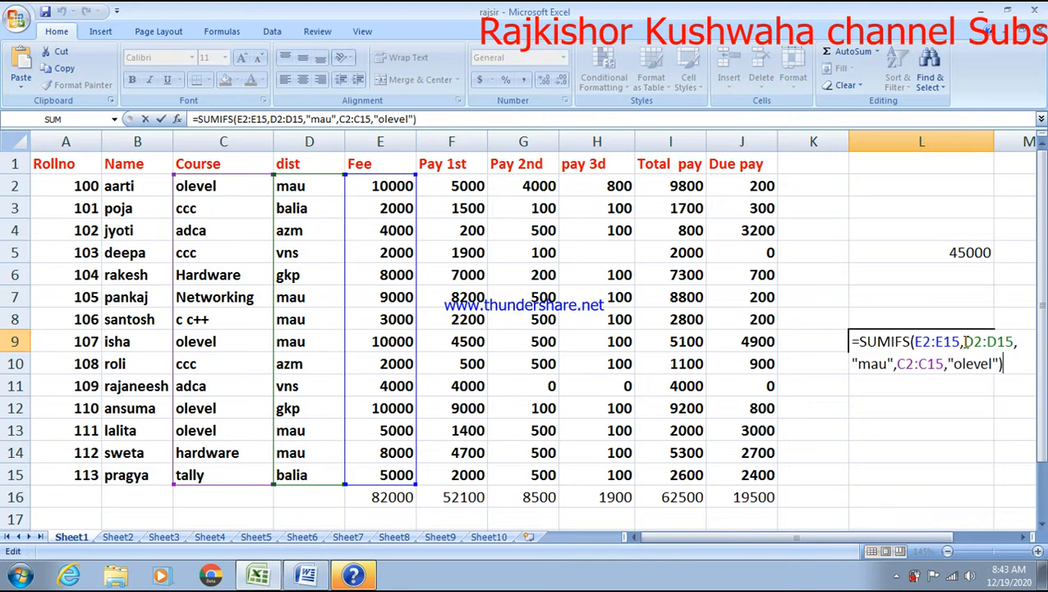
drag(1016, 365, 855, 334)
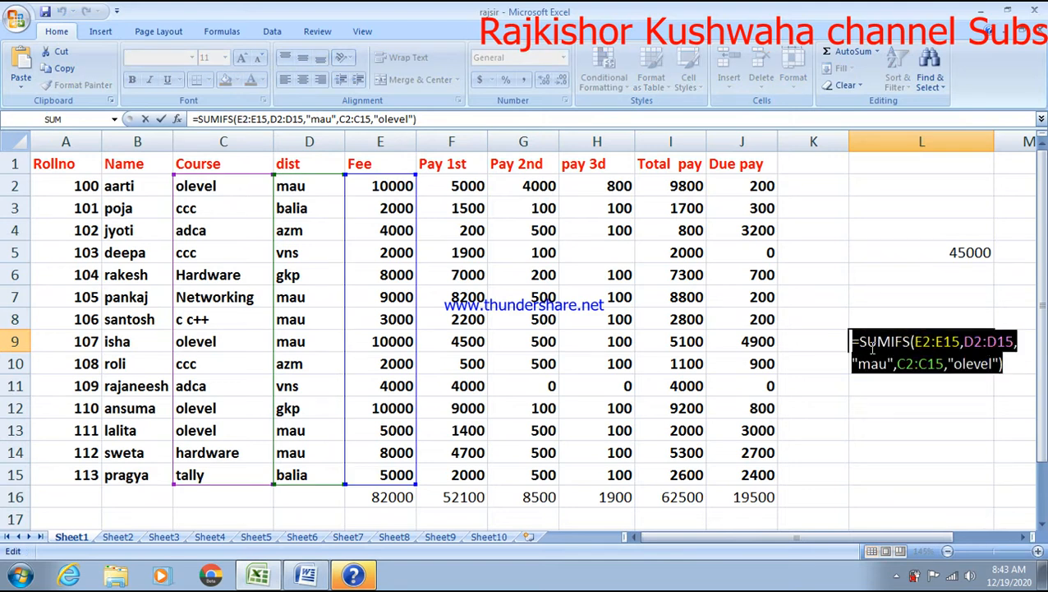
right_click(874, 349)
click(898, 374)
Step: Open Notepad and paste the copied SUMIFS formula into the blank document
key(super+r)
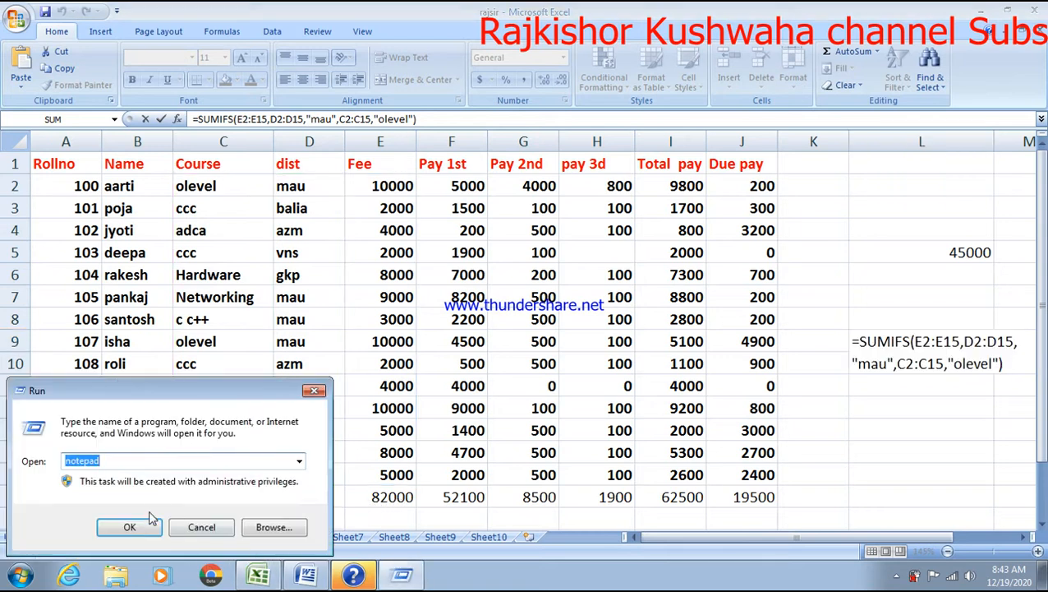
click(144, 528)
right_click(328, 133)
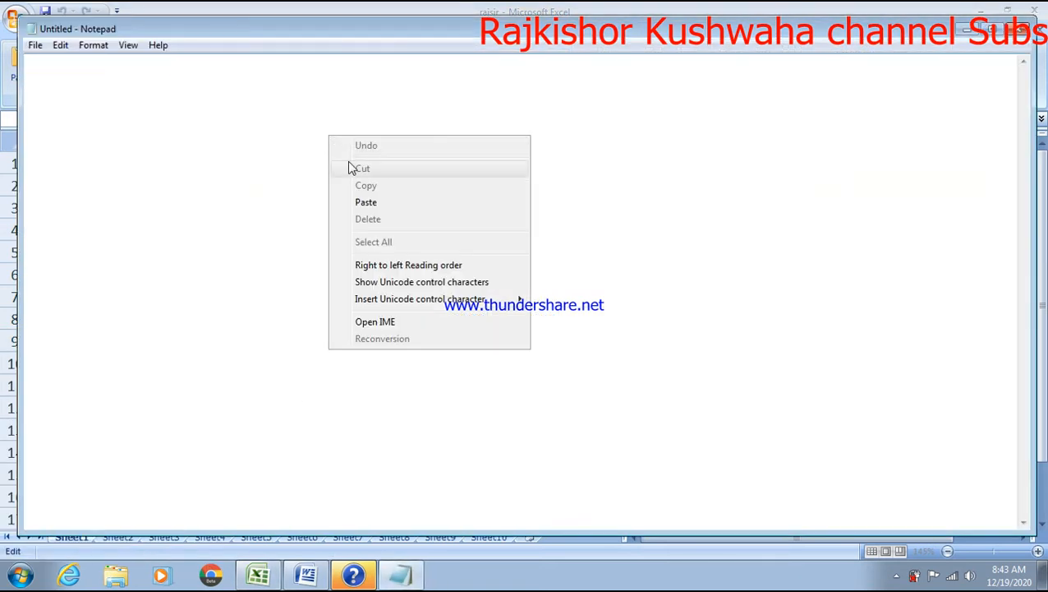
click(385, 203)
Step: Review the pasted formula part by part: function name, sum range E2:E15, the D2:D15 "mau" condition and the C2:C15 "olevel" condition
drag(88, 107, 402, 123)
drag(347, 221, 65, 239)
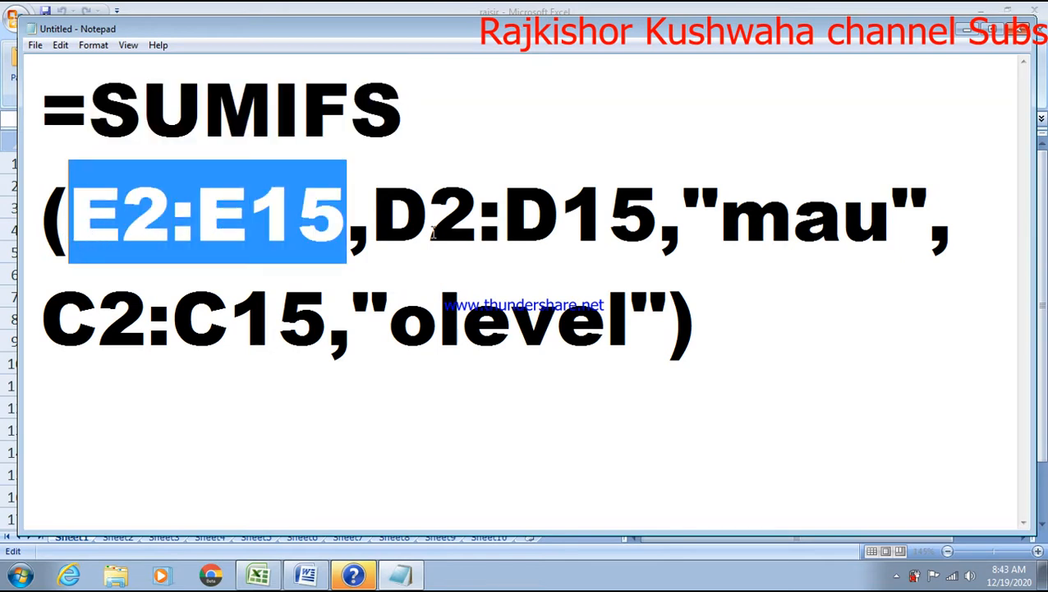
drag(374, 211, 945, 230)
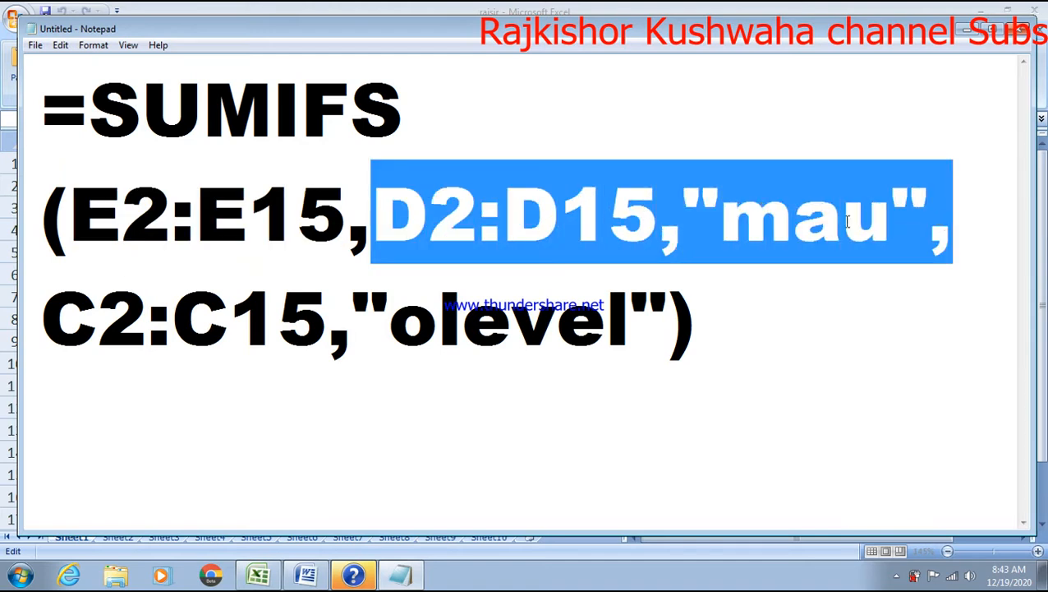
drag(43, 321, 667, 329)
click(793, 353)
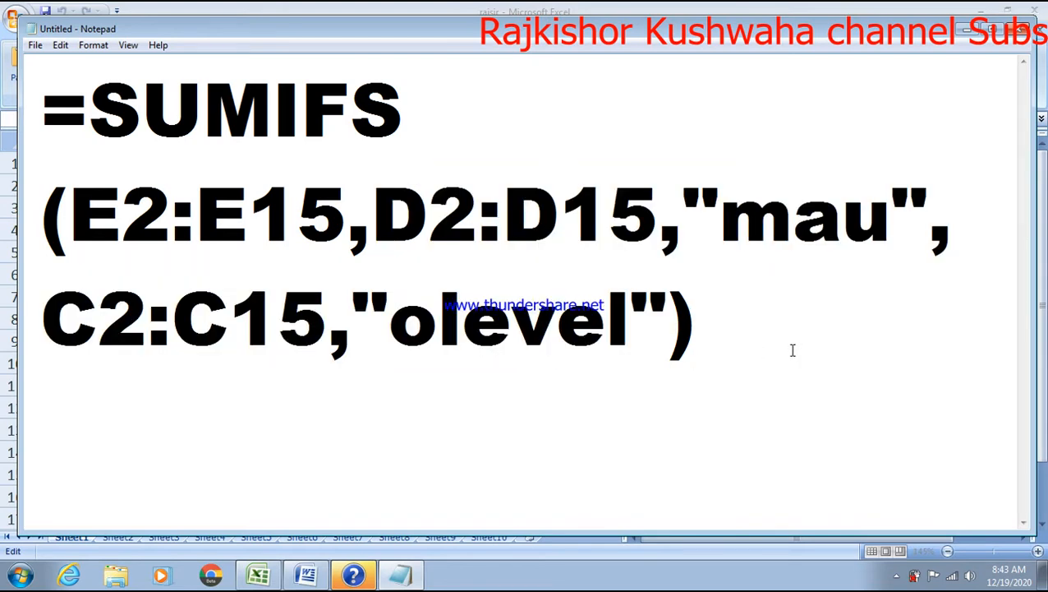